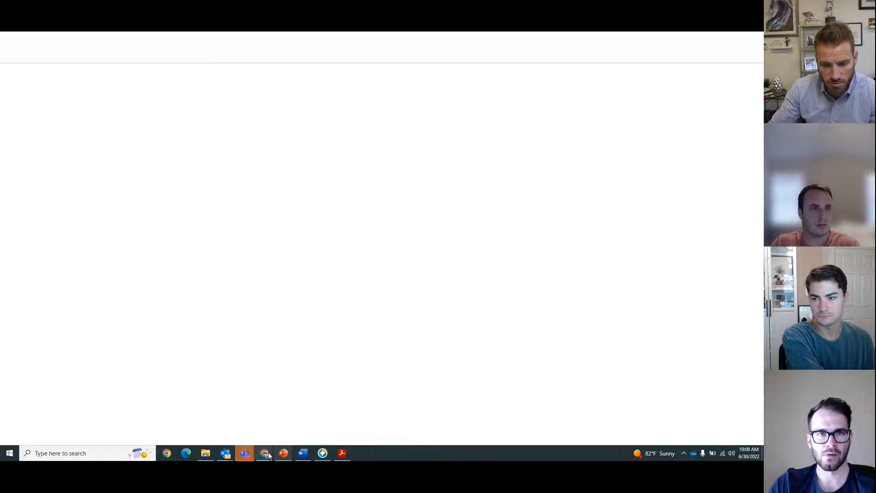
# Step: Switch to the browser and open the most recently updated client in the Mortgage Coach client list
pyautogui.moveTo(286, 455)
pyautogui.click(321, 426)
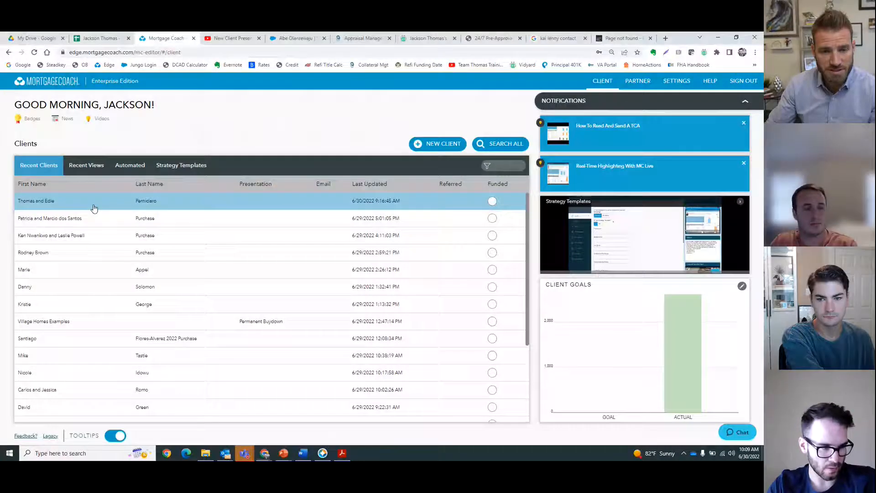
pyautogui.click(92, 204)
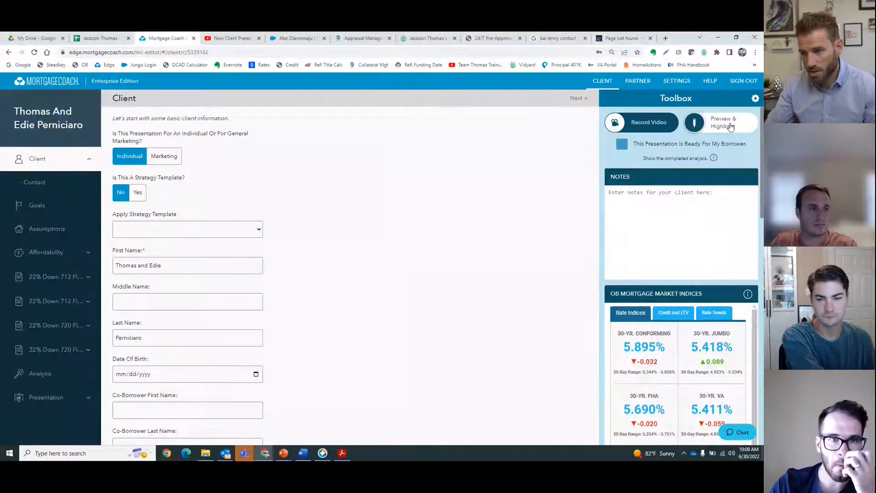
# Step: Open the client's Preview & Highlight report and close the payment breakdown popup
pyautogui.click(729, 124)
pyautogui.click(410, 293)
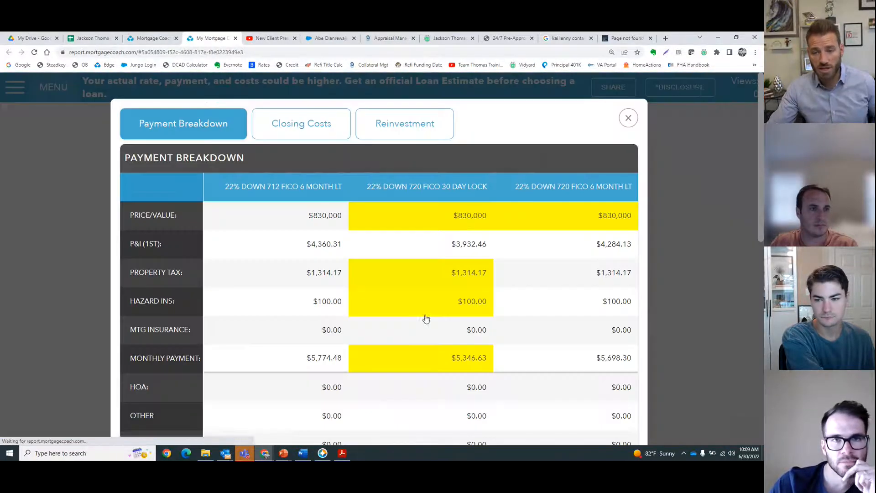
pyautogui.click(628, 119)
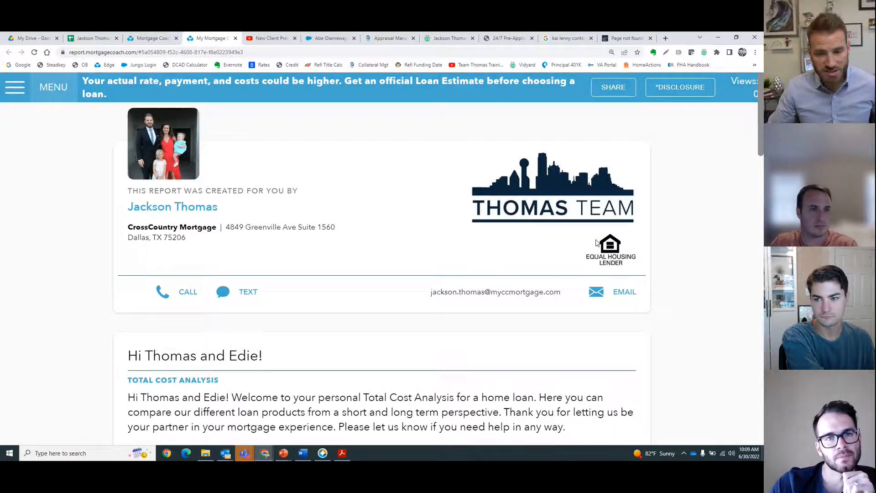
# Step: Review the interest rates and monthly payments of the three loan options in the report summary
pyautogui.scroll(-6, 595, 245)
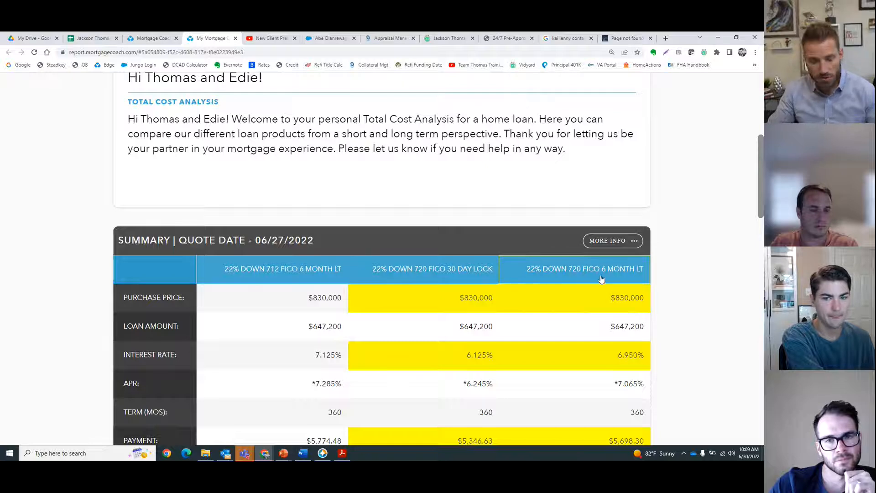
pyautogui.scroll(-2, 612, 301)
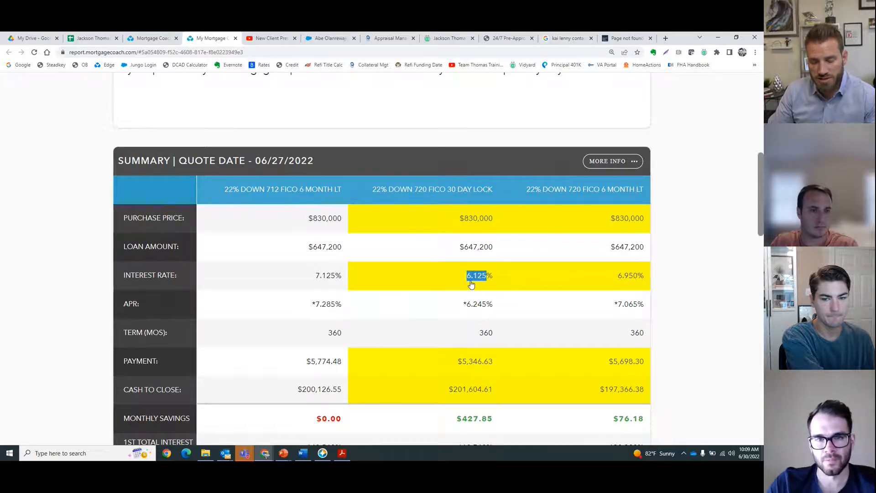
pyautogui.doubleClick(626, 278)
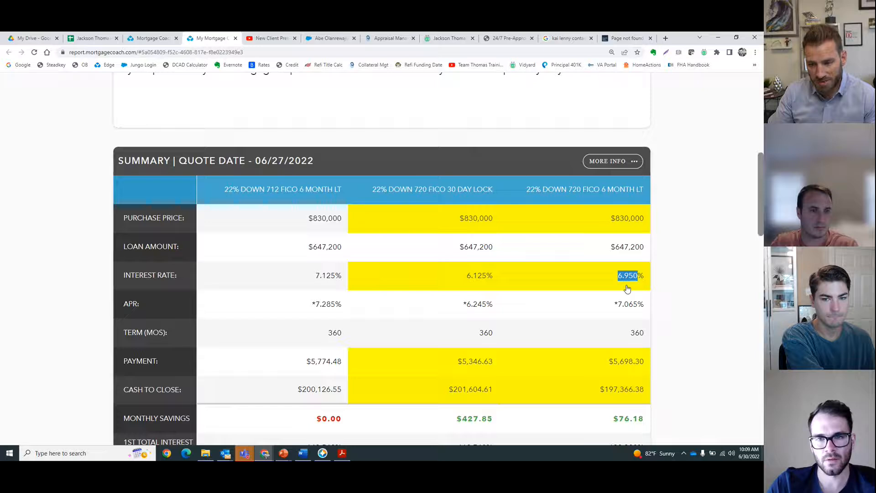
pyautogui.doubleClick(623, 365)
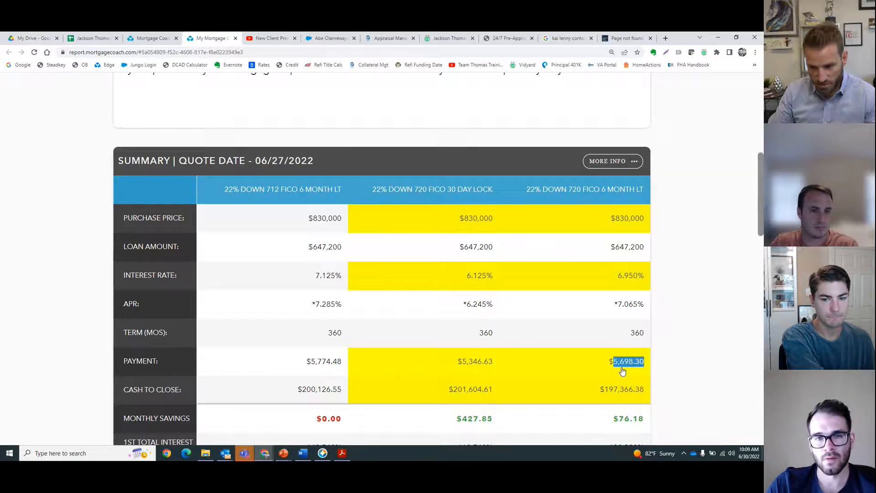
pyautogui.doubleClick(488, 366)
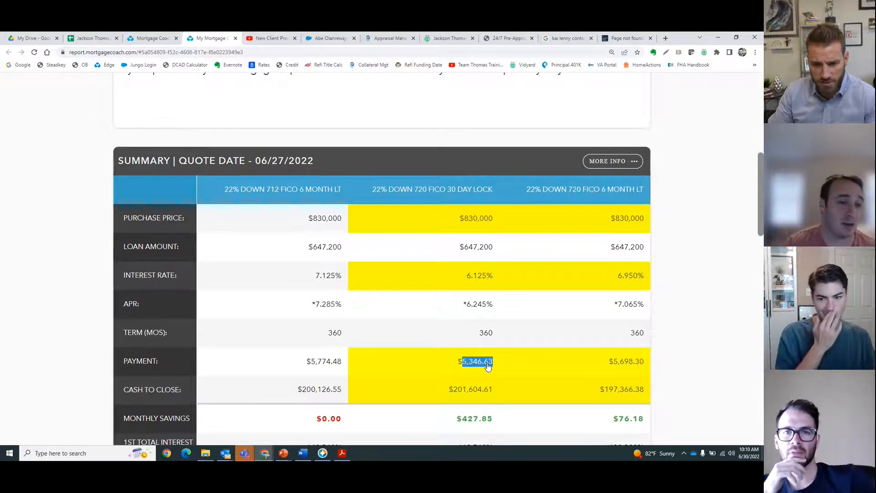
# Step: Return to the presentation editor and copy the third loan product's data from the 22% Down 720 FICO 6 Month LT product
pyautogui.click(151, 38)
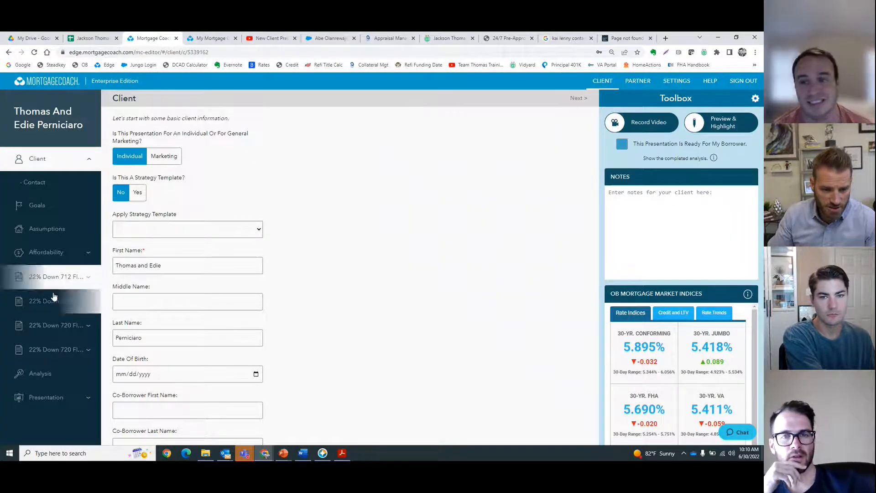
pyautogui.click(50, 352)
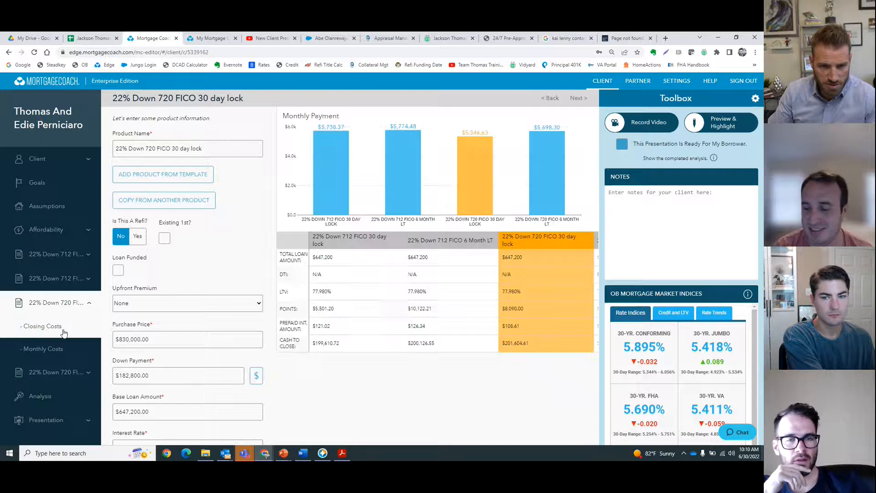
pyautogui.click(65, 328)
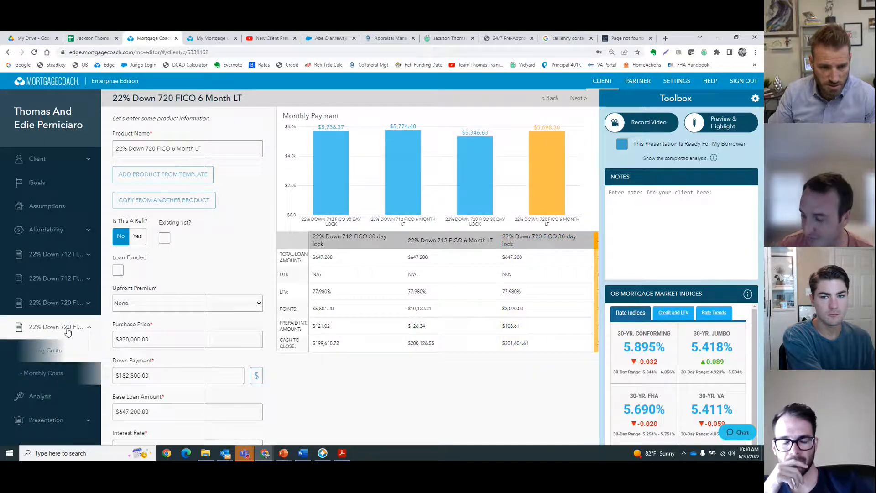
pyautogui.click(55, 303)
pyautogui.click(163, 200)
pyautogui.click(381, 267)
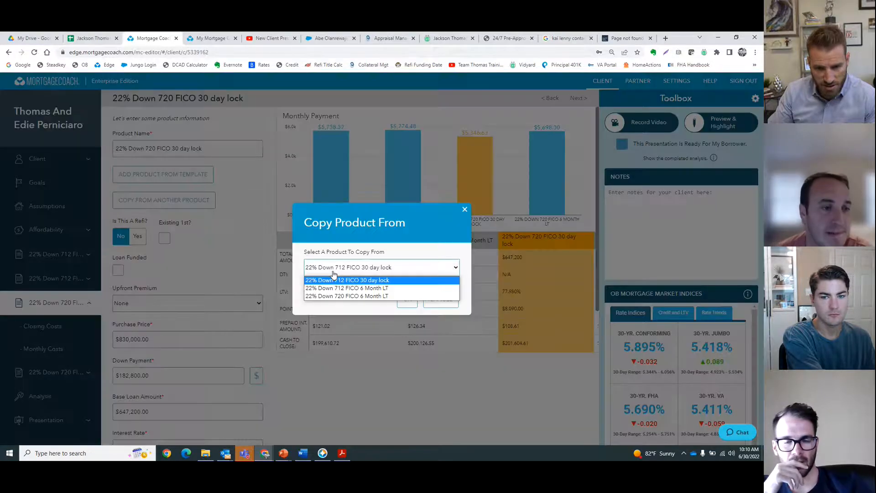
pyautogui.click(336, 290)
pyautogui.click(407, 300)
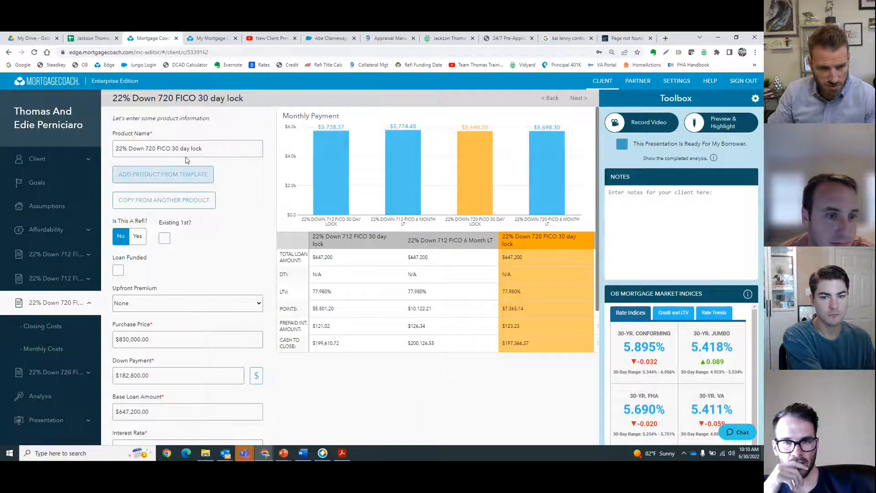
# Step: Rename the third loan product to 22% Down 720 FICO 6 Month LT
pyautogui.click(174, 149)
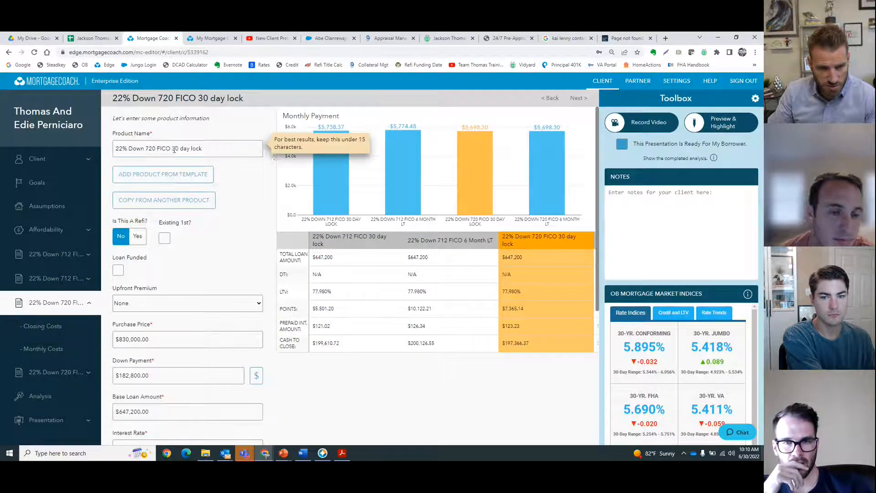
pyautogui.hotkey('shift', 'End')
pyautogui.write('6 Month ')
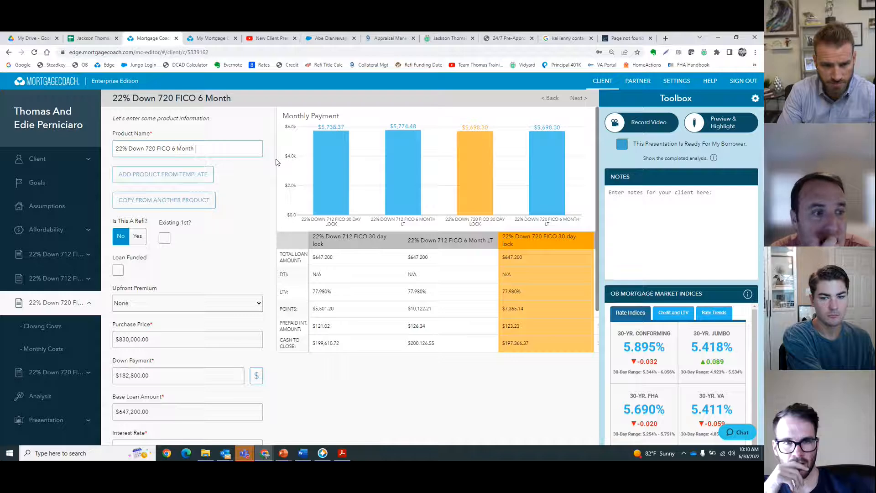
pyautogui.write('Lock')
pyautogui.press('BackSpace')
pyautogui.press('BackSpace')
pyautogui.press('BackSpace')
pyautogui.write('T')
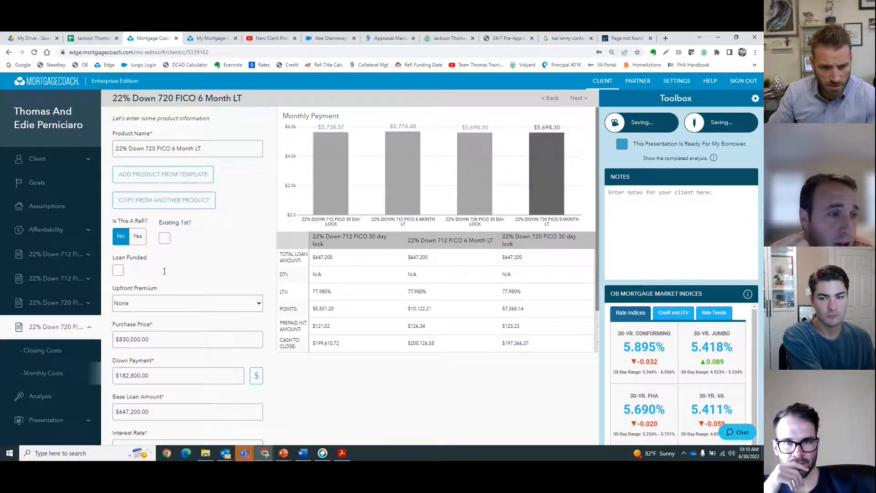
pyautogui.click(189, 200)
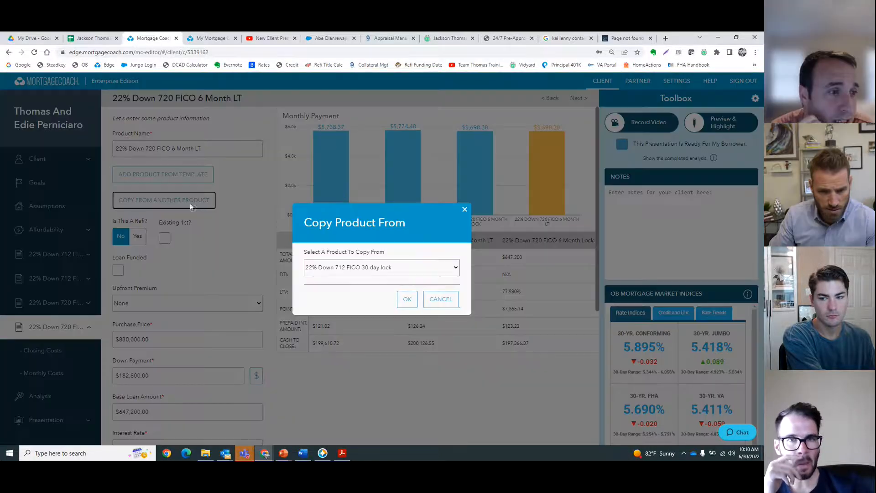
pyautogui.click(441, 299)
# Step: Open a new tab with the Optimal Blue bookmark and log in to the lender portal
pyautogui.hotkey('ctrl', 't')
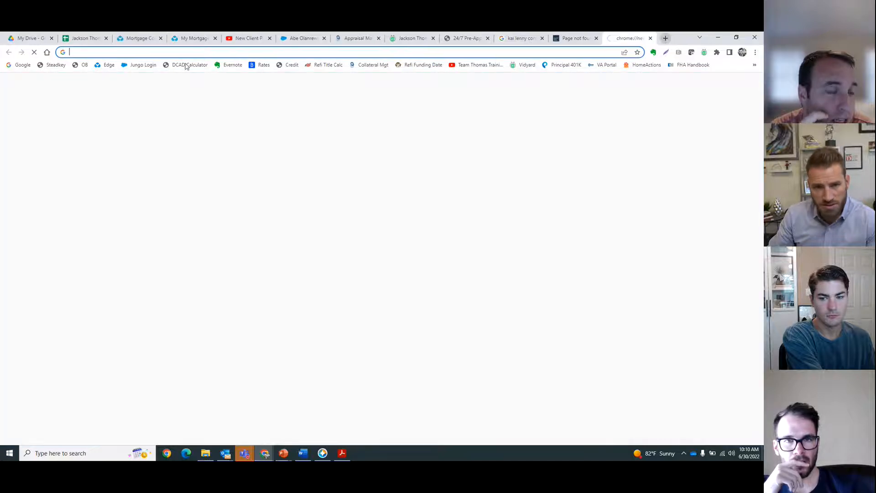
pyautogui.click(77, 65)
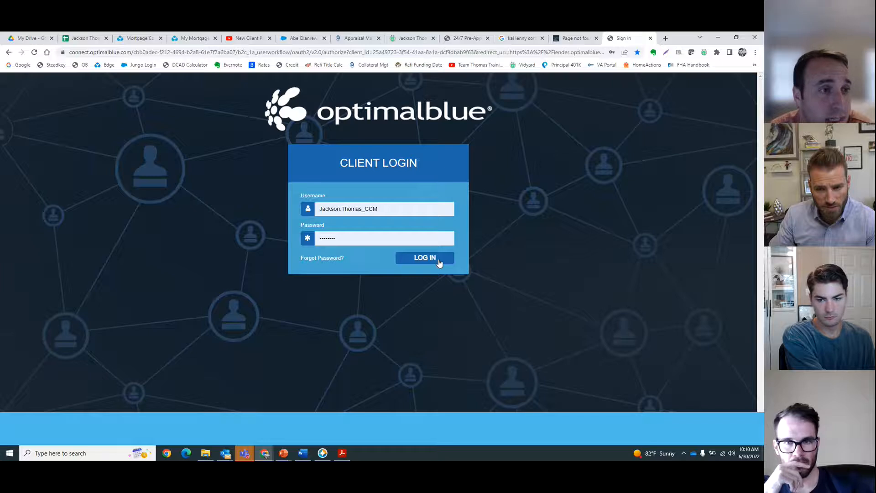
pyautogui.click(425, 257)
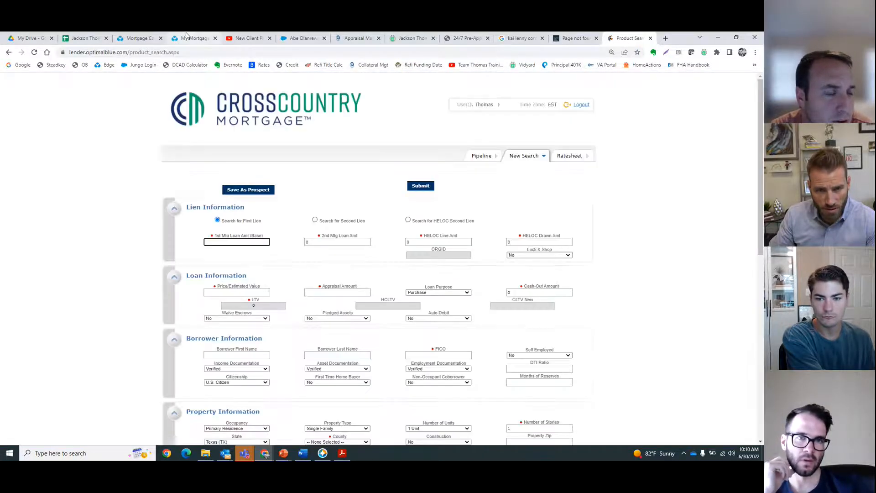
# Step: Enter 647200 as the first mortgage loan amount in the product search
pyautogui.click(186, 37)
pyautogui.click(633, 38)
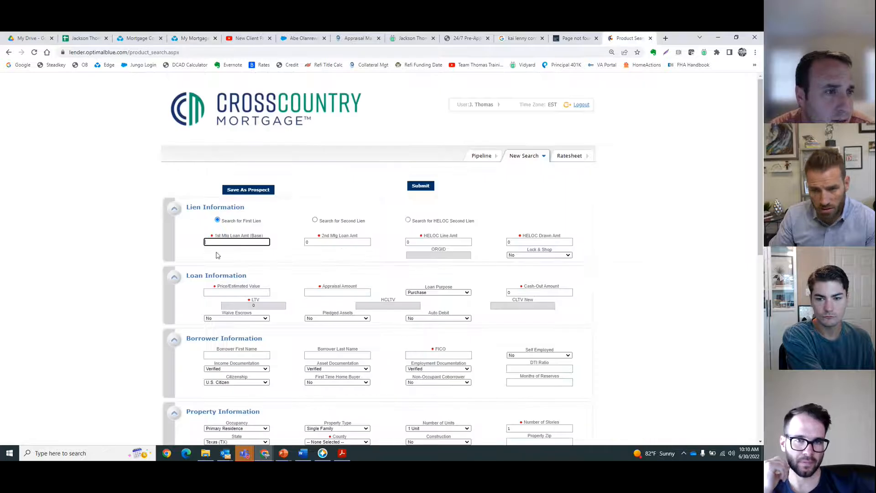
pyautogui.write('647200')
pyautogui.press('Tab')
pyautogui.press('Tab')
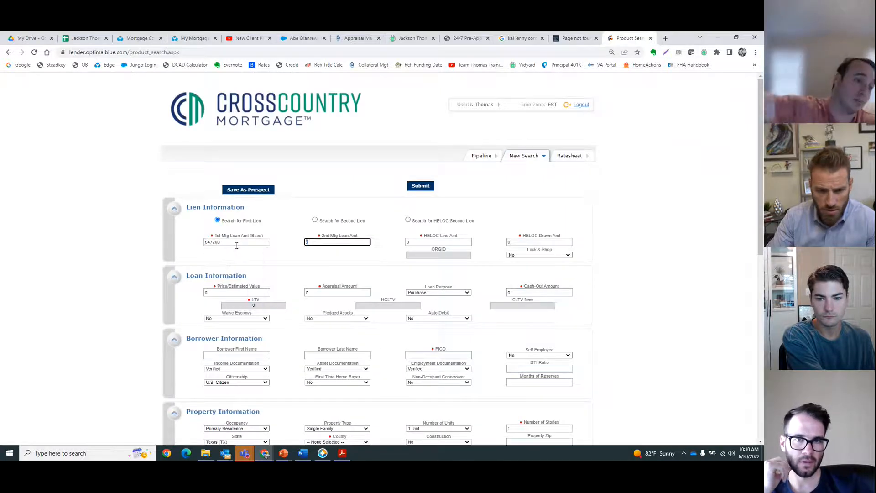
pyautogui.press('Tab')
pyautogui.press('Tab')
# Step: Set the price/estimated value to 830000 after checking the report tab
pyautogui.click(205, 35)
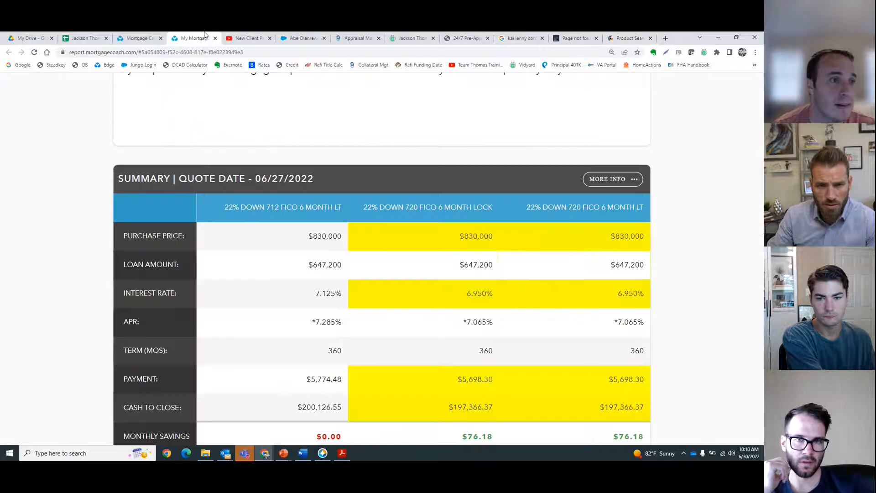
pyautogui.click(629, 38)
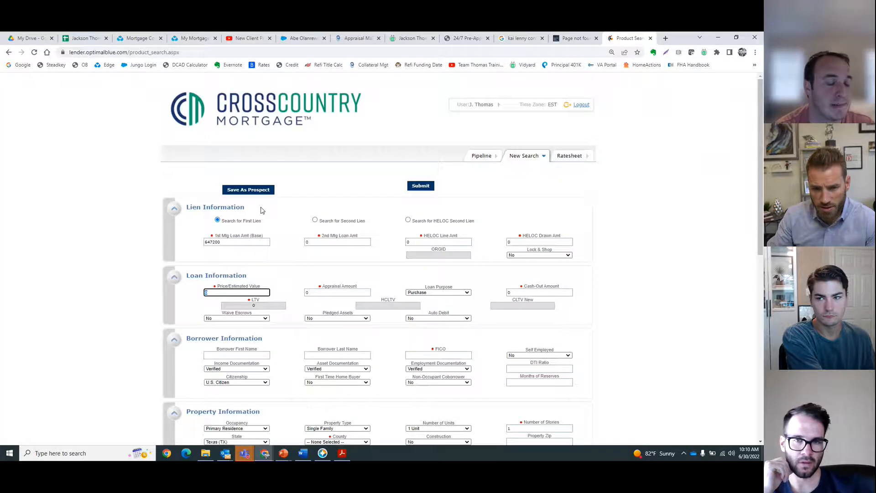
pyautogui.write('830')
pyautogui.press('Tab')
pyautogui.press('Tab')
pyautogui.press('Tab')
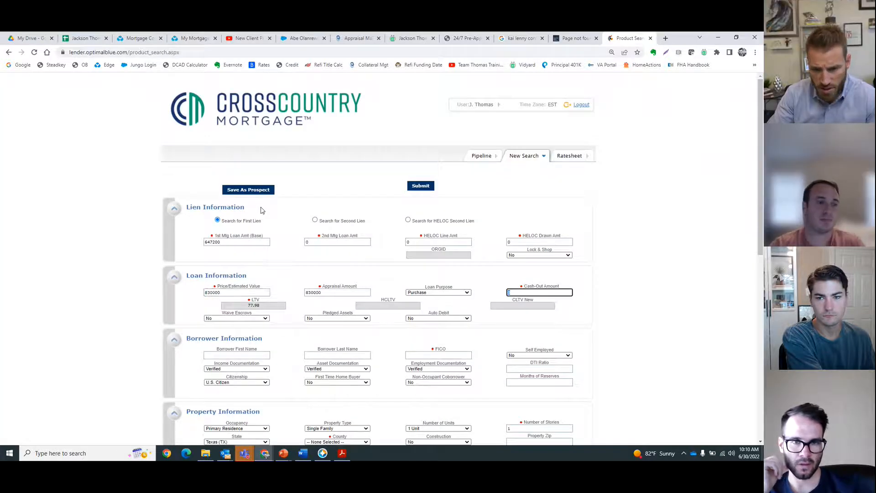
pyautogui.press('Tab')
pyautogui.press('Tab')
pyautogui.press('Tab')
# Step: Fill in the borrower information with a 720 FICO, 35 DTI ratio and 12 months of reserves
pyautogui.write('720')
pyautogui.press('Tab')
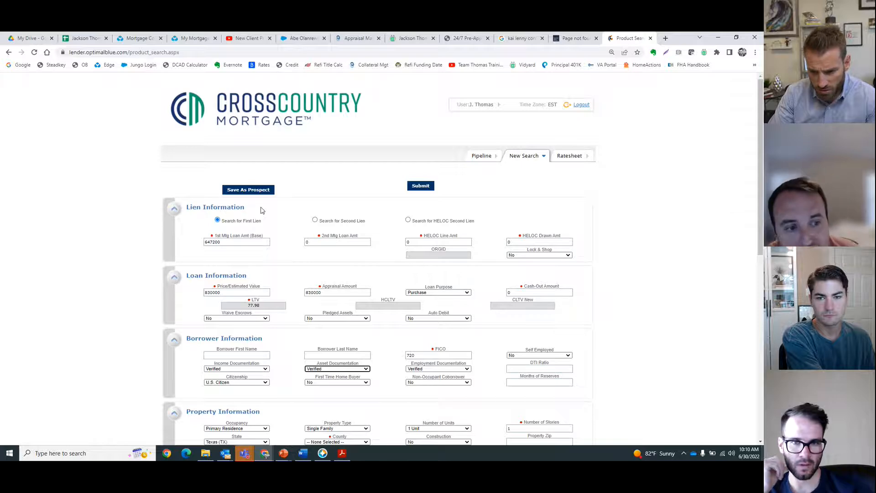
pyautogui.write('35')
pyautogui.press('Tab')
pyautogui.press('Tab')
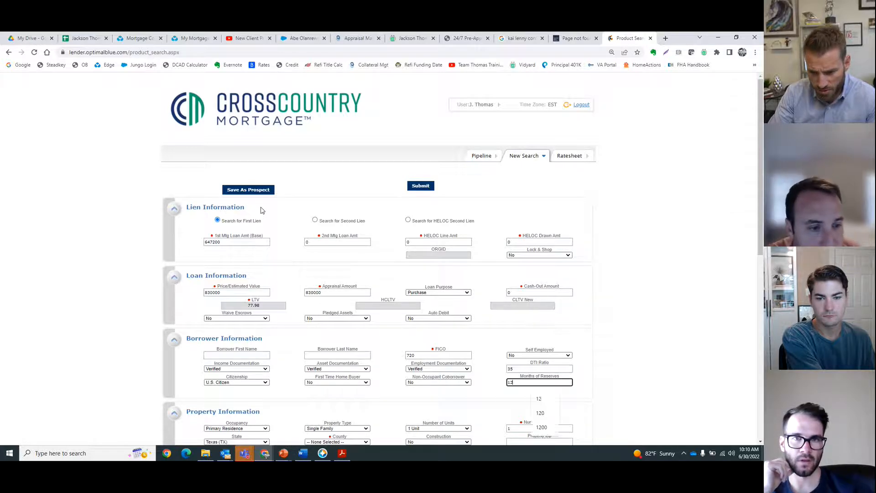
pyautogui.write('12')
pyautogui.click(639, 276)
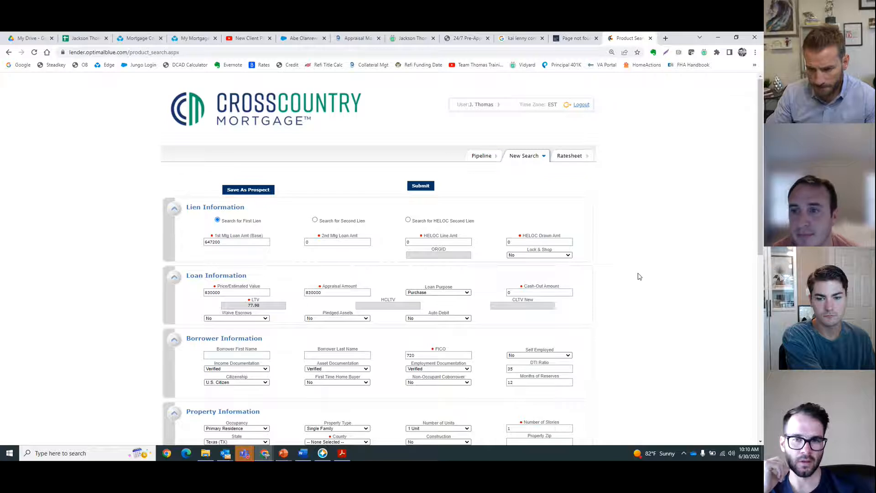
# Step: Set the property county to Dallas and the automated U/W system to Not Specified
pyautogui.scroll(-6, 638, 276)
pyautogui.click(350, 163)
pyautogui.press('d')
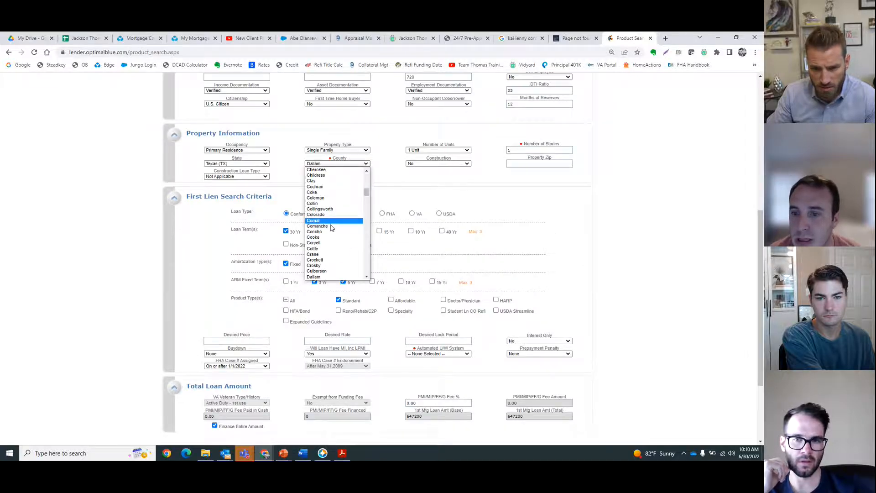
pyautogui.scroll(-2, 327, 251)
pyautogui.click(319, 203)
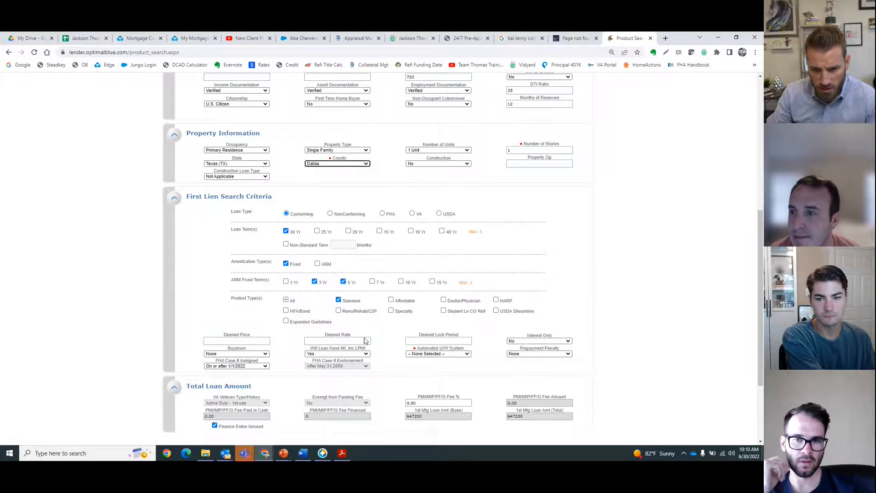
pyautogui.click(437, 354)
pyautogui.click(410, 375)
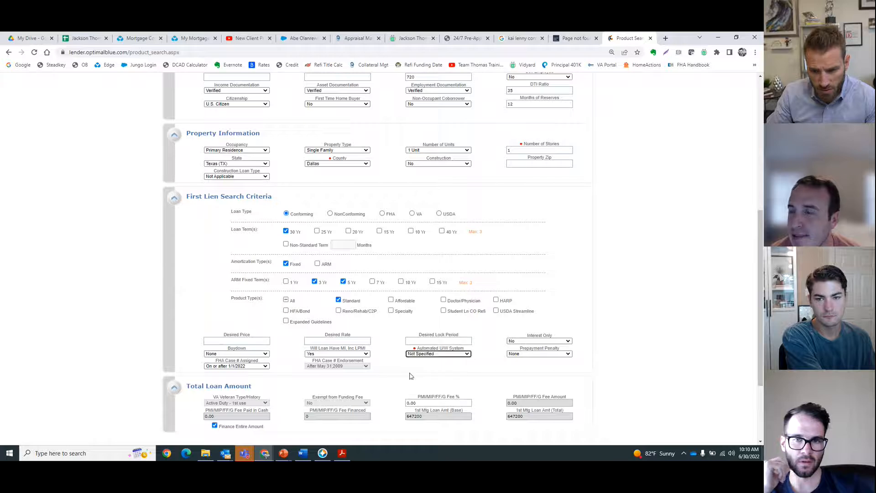
# Step: Set the desired lock period to 120 and submit the product search
pyautogui.click(437, 341)
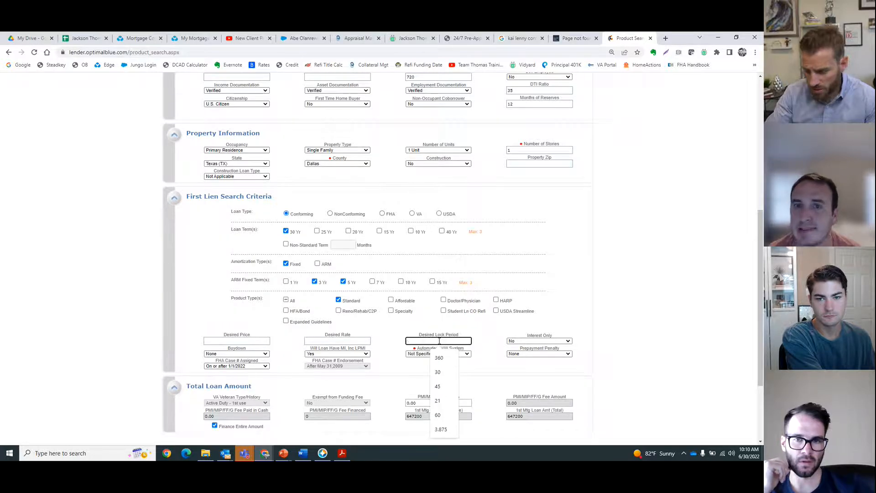
pyautogui.write('120')
pyautogui.press('Return')
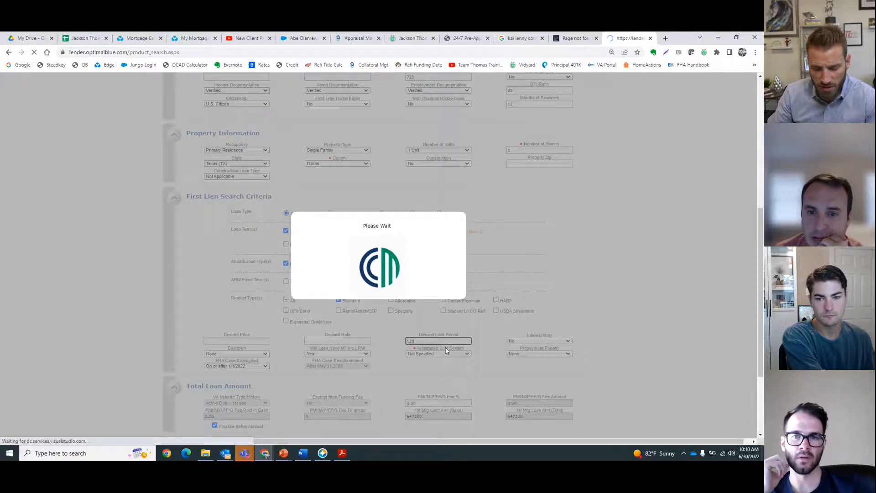
pyautogui.scroll(-2, 226, 308)
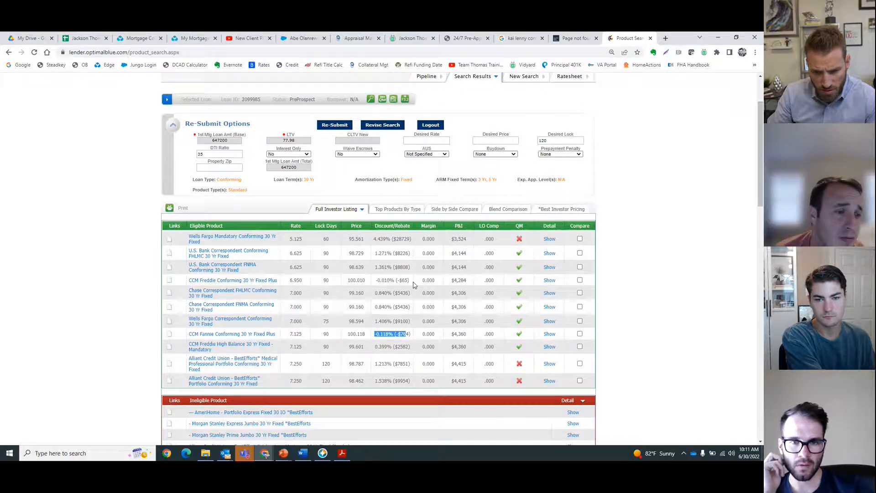
# Step: Open and scroll through the rate pricing for the CCM Fannie Conforming 30 Yr Fixed Plus product
pyautogui.click(545, 333)
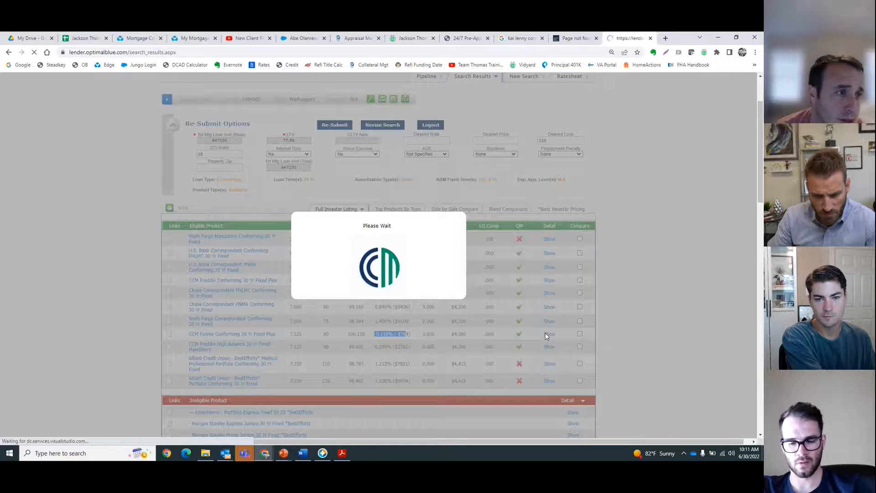
pyautogui.scroll(-10, 392, 333)
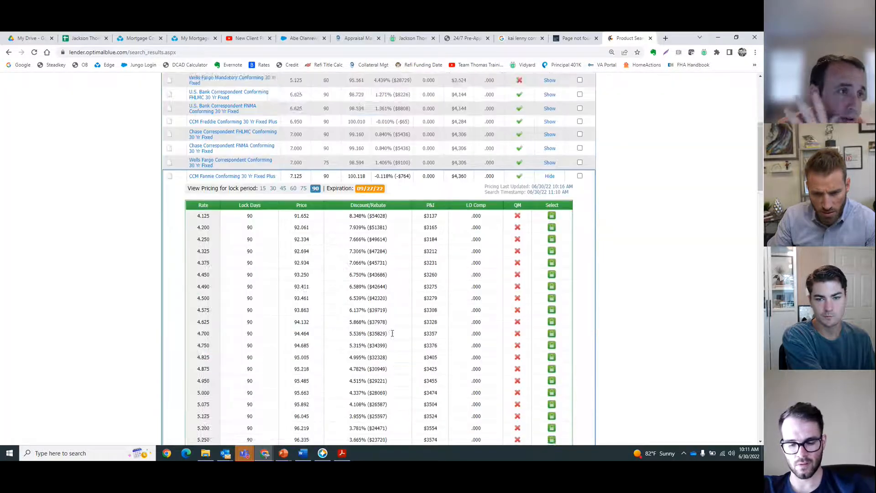
pyautogui.scroll(-3, 392, 336)
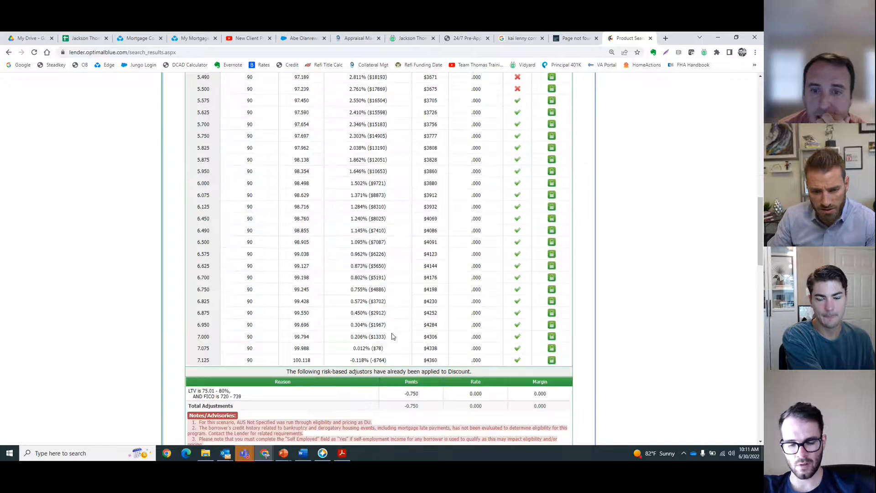
pyautogui.scroll(2, 392, 336)
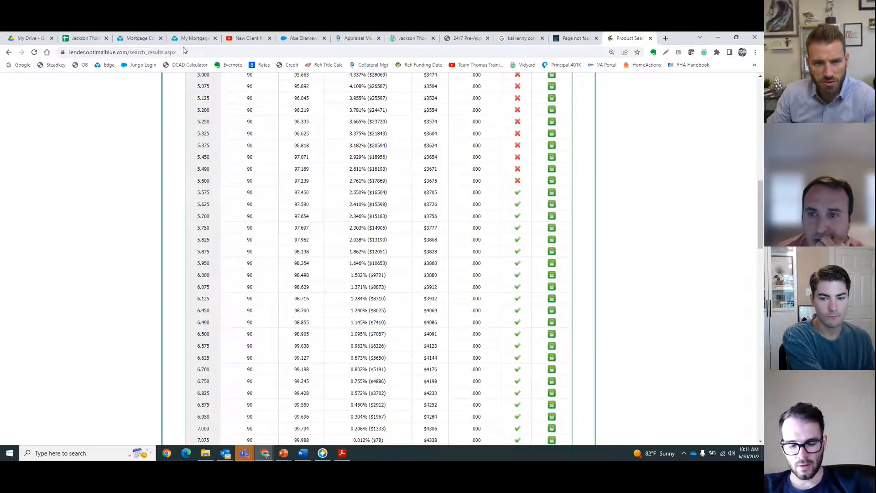
# Step: Rename the 720 FICO product in the loan comparison as 22% Down 720 FICO 4 Month Lock
pyautogui.click(137, 37)
pyautogui.click(66, 299)
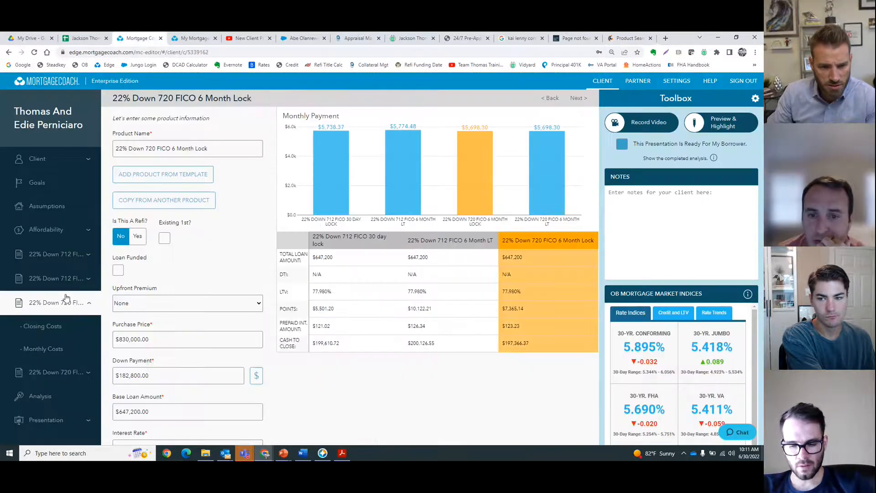
pyautogui.click(58, 278)
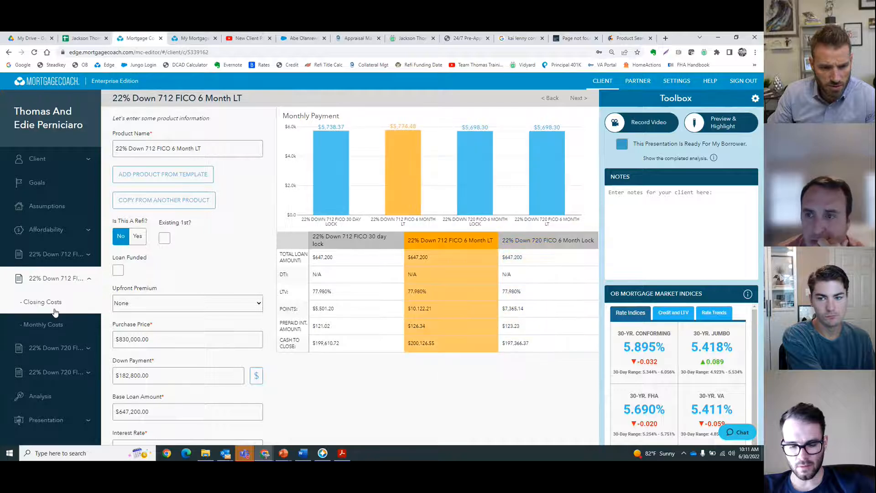
pyautogui.click(55, 312)
pyautogui.click(55, 348)
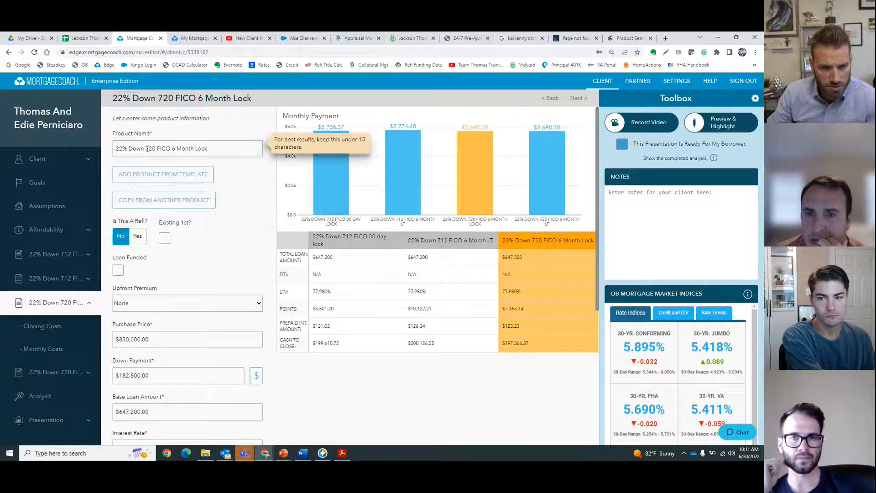
pyautogui.press('BackSpace')
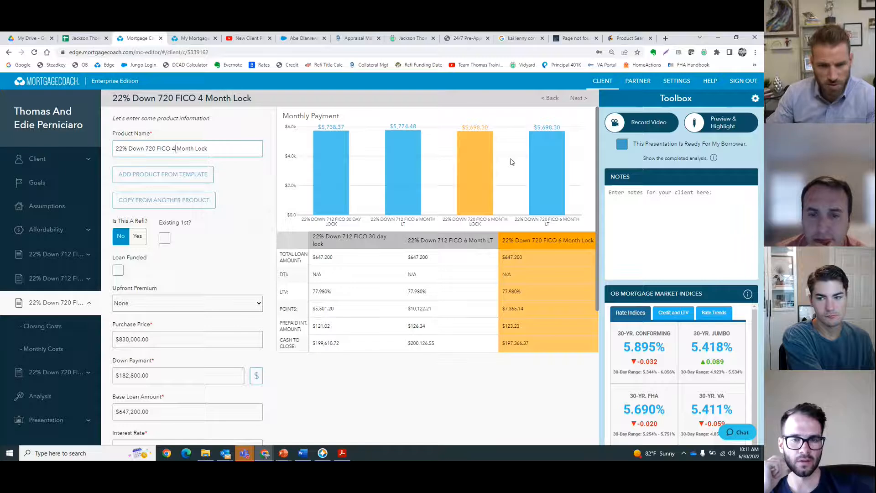
# Step: Apply the closing cost detail fees to the loan for the 720 FICO 4 Month Lock product
pyautogui.scroll(-3, 194, 319)
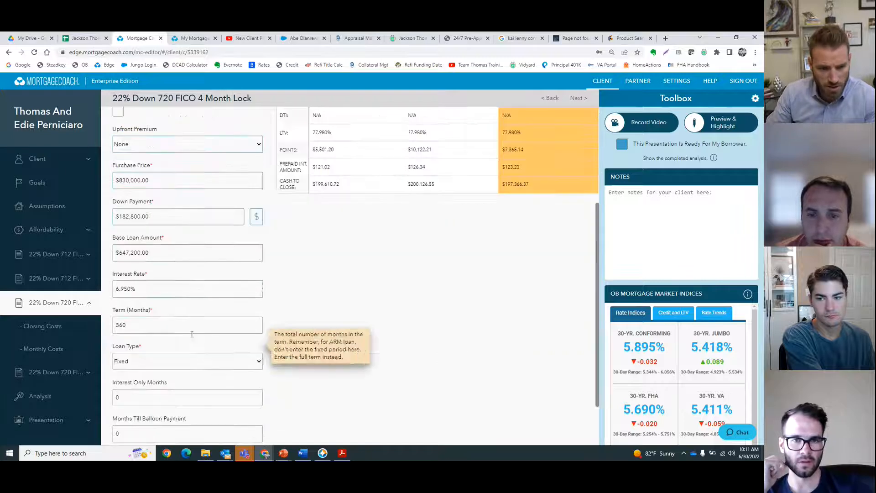
pyautogui.click(50, 327)
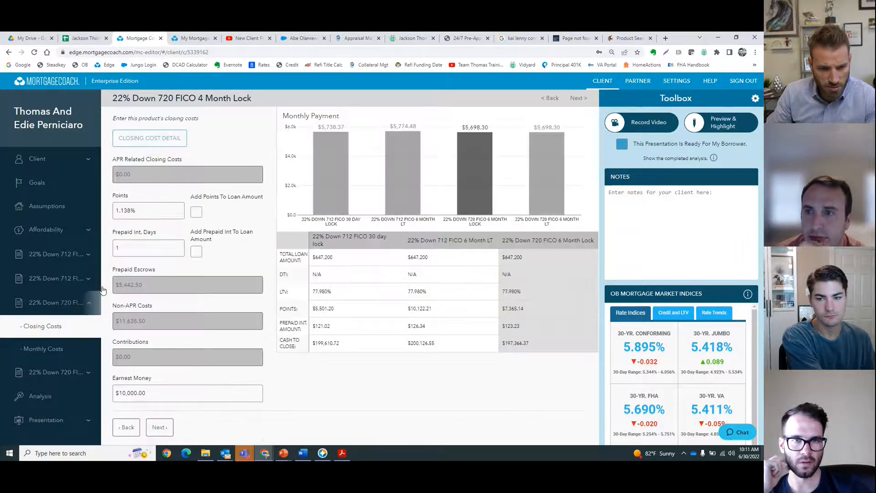
pyautogui.click(629, 39)
pyautogui.click(138, 38)
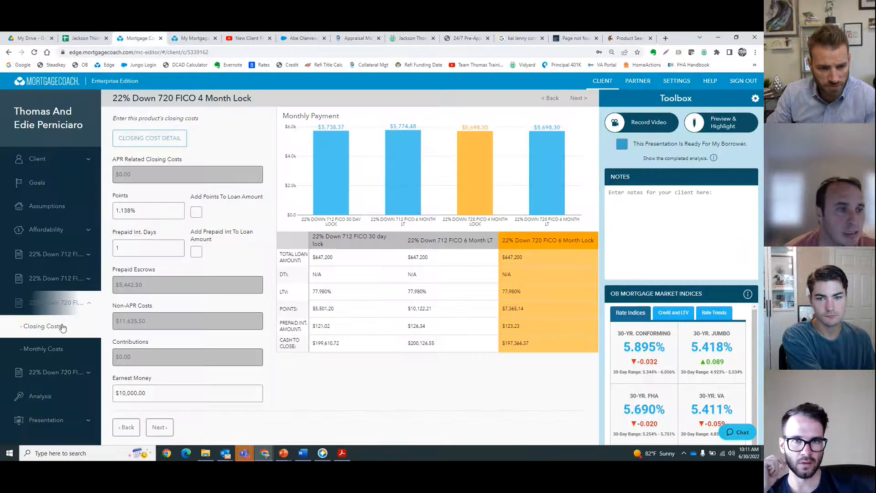
pyautogui.click(150, 138)
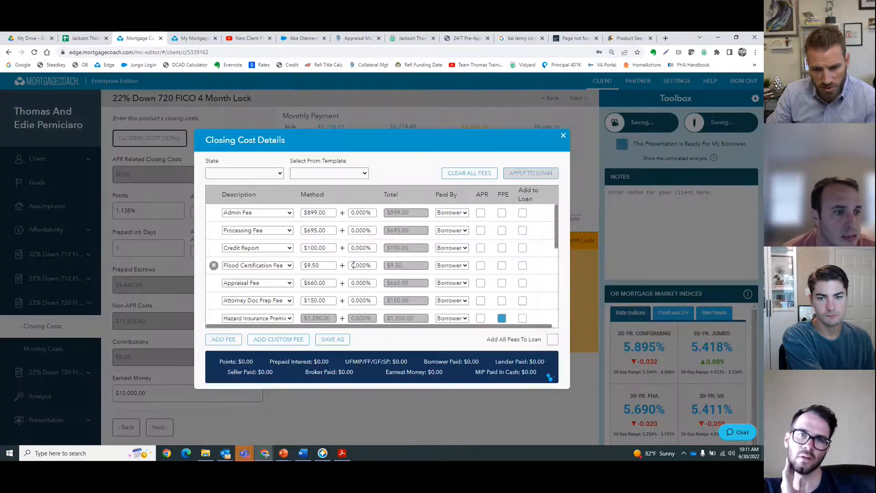
pyautogui.scroll(-5, 243, 297)
pyautogui.click(218, 319)
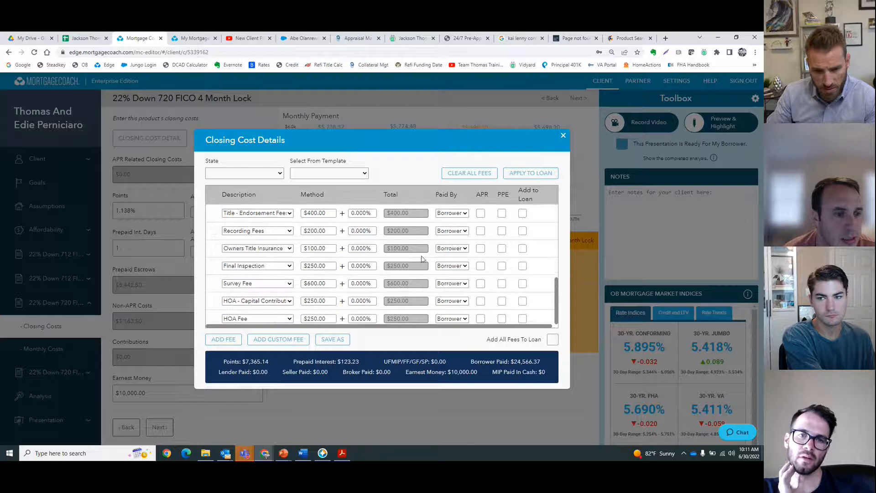
pyautogui.click(530, 173)
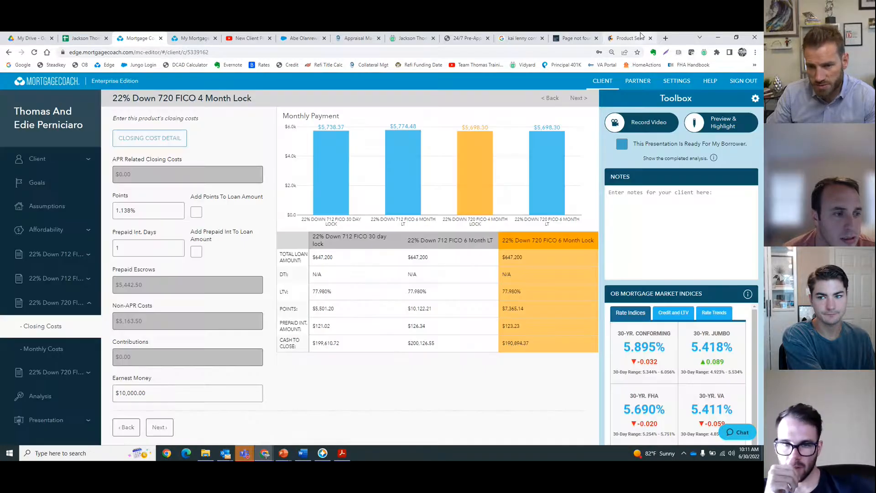
# Step: Highlight the 5.950 rate row in the pricing and enter its 1.646% discount as the product's points
pyautogui.click(646, 36)
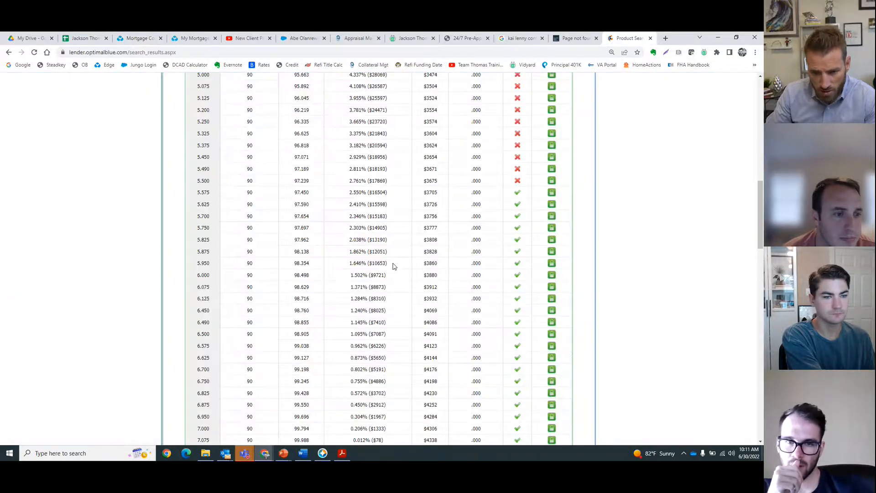
pyautogui.moveTo(199, 260)
pyautogui.mouseDown()
pyautogui.moveTo(178, 262)
pyautogui.moveTo(194, 261)
pyautogui.mouseUp()
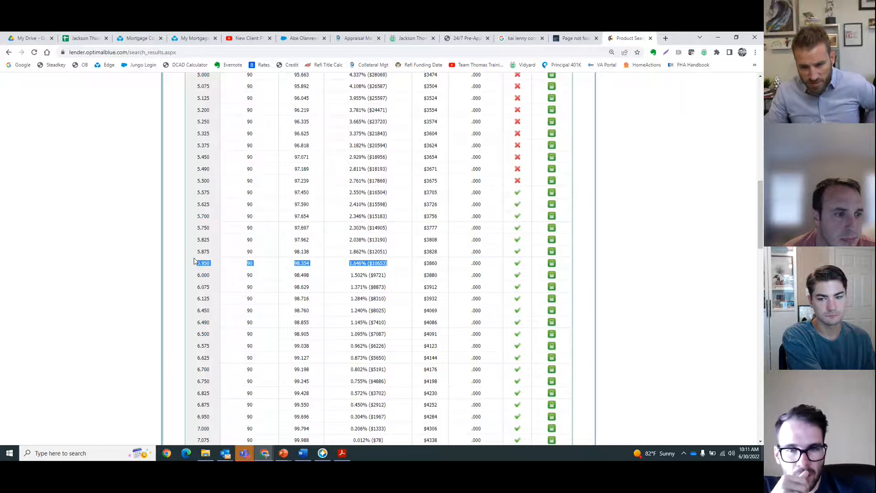
pyautogui.click(146, 39)
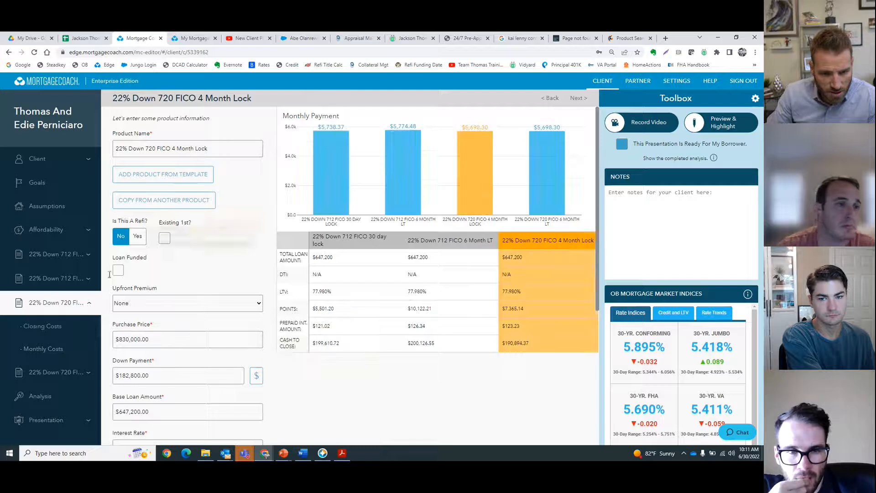
pyautogui.click(50, 327)
pyautogui.doubleClick(137, 213)
pyautogui.write('1.600')
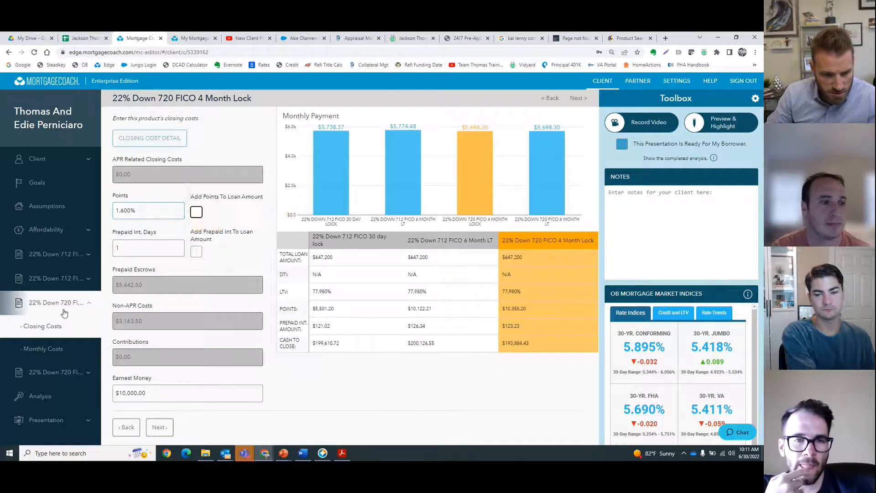
# Step: Set the 720 FICO 4 Month Lock product's interest rate to 5.950%
pyautogui.click(56, 302)
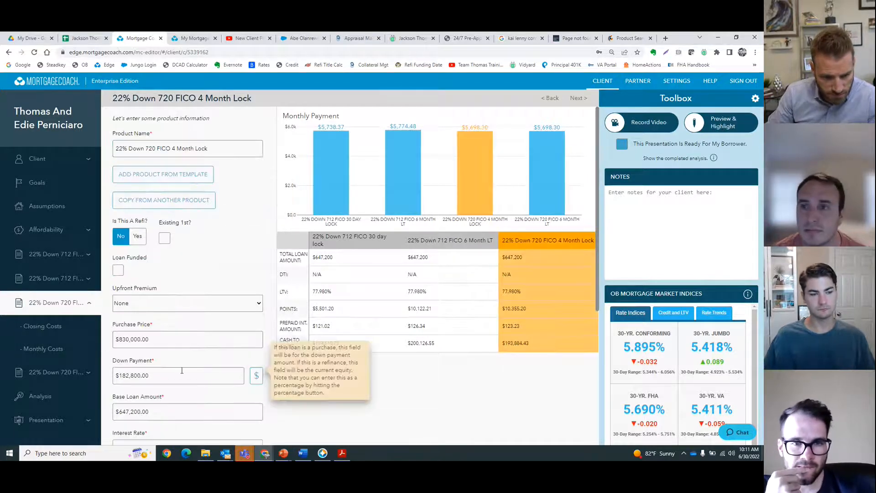
pyautogui.scroll(-3, 168, 360)
pyautogui.doubleClick(141, 327)
pyautogui.write('5.950')
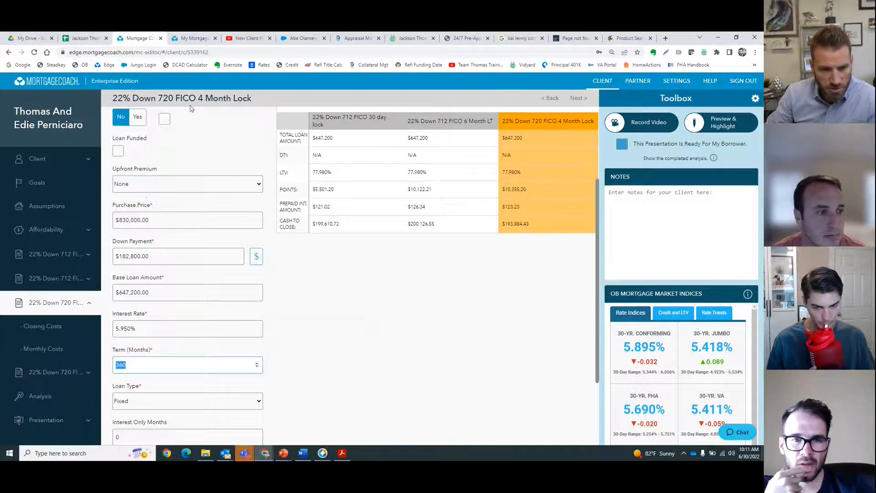
# Step: Copy the 22% Down 720 FICO 4 Month Lock product's details into the 720 FICO 6 Month LT product
pyautogui.scroll(3, 191, 108)
pyautogui.click(56, 372)
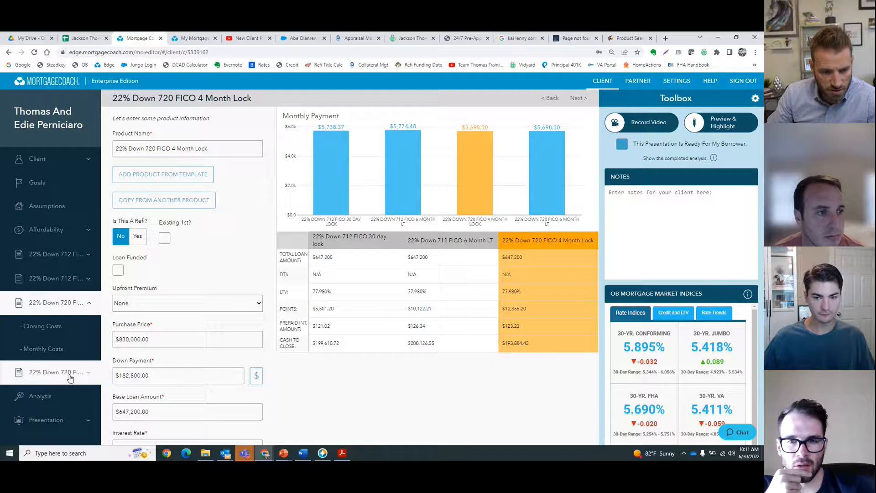
pyautogui.click(176, 206)
pyautogui.click(342, 267)
pyautogui.click(347, 295)
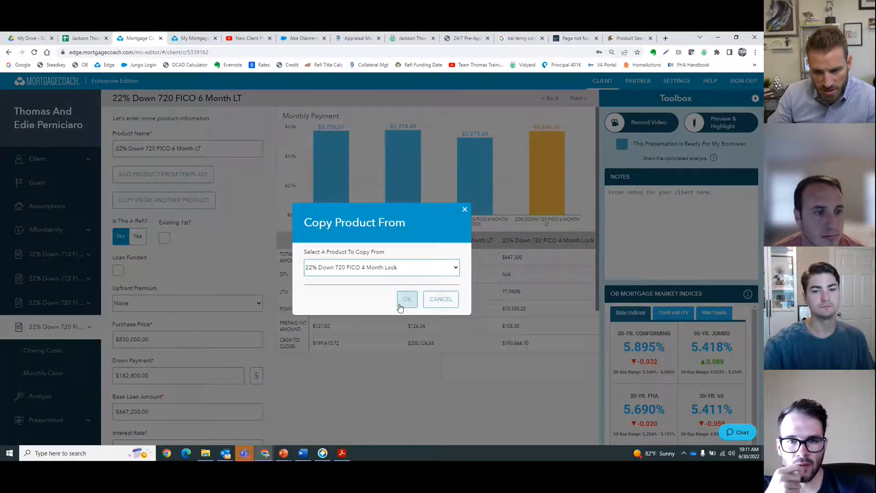
pyautogui.click(406, 301)
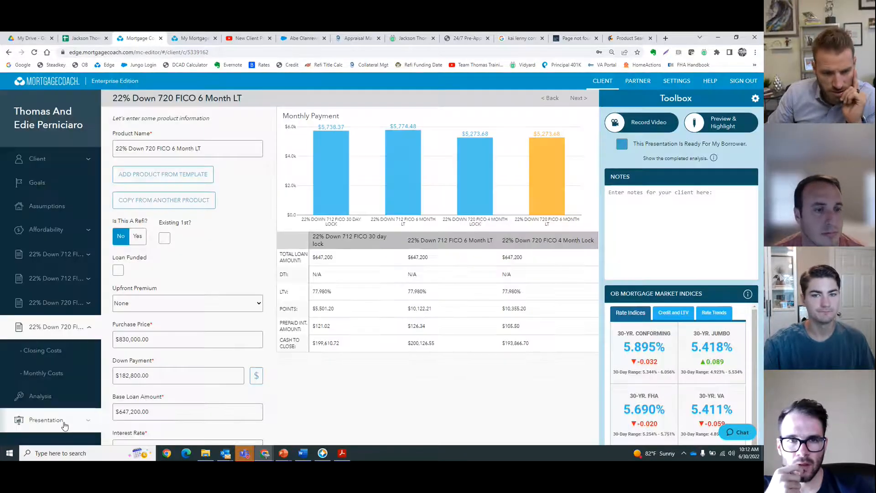
# Step: Copy the 720 FICO 4 Month Lock product into the 712 FICO 6 Month LT product and rename it 22% Down 720 FICO 4 Month Lock Yr 3-30
pyautogui.click(64, 279)
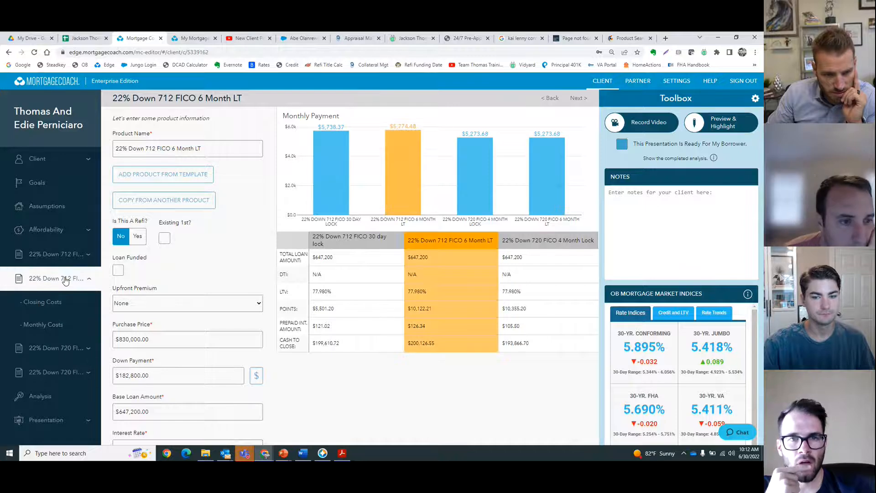
pyautogui.click(183, 200)
pyautogui.click(367, 267)
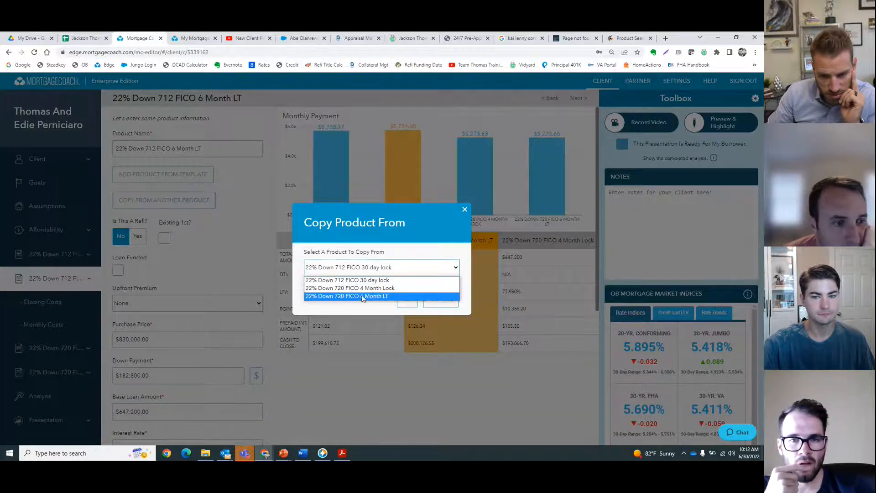
pyautogui.click(362, 288)
pyautogui.click(407, 300)
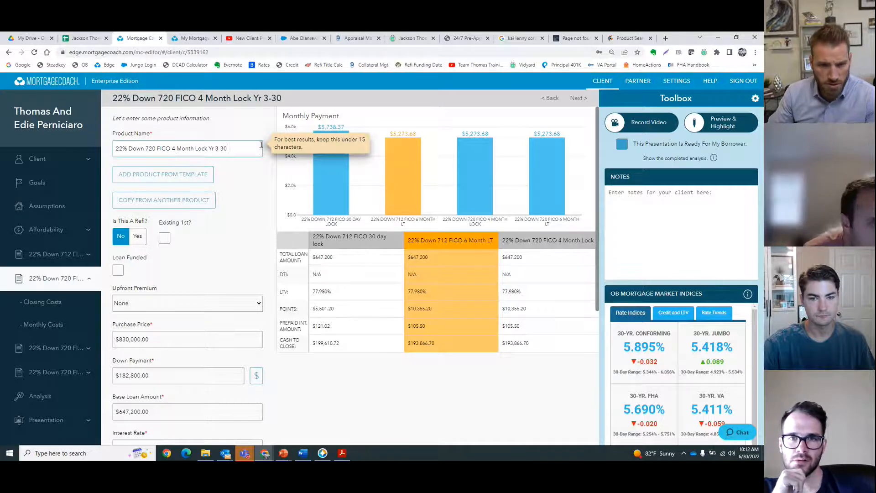
# Step: Review which products are included in the presentation's total cost analysis
pyautogui.moveTo(261, 146); pyautogui.dragTo(105, 153)
pyautogui.click(42, 345)
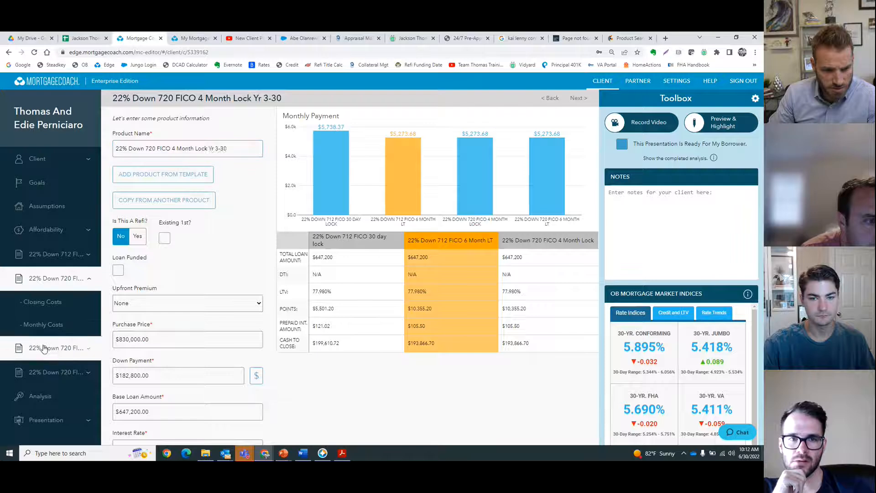
pyautogui.click(66, 424)
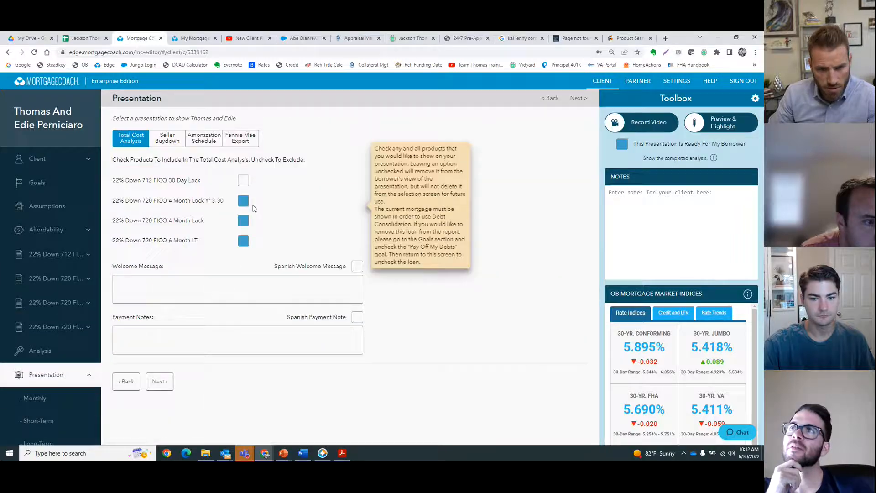
# Step: Copy the Yr 3-30 product into the 22% Down 720 FICO 4 Month Lock product and set its interest rate to 3.95%
pyautogui.click(56, 302)
pyautogui.click(187, 201)
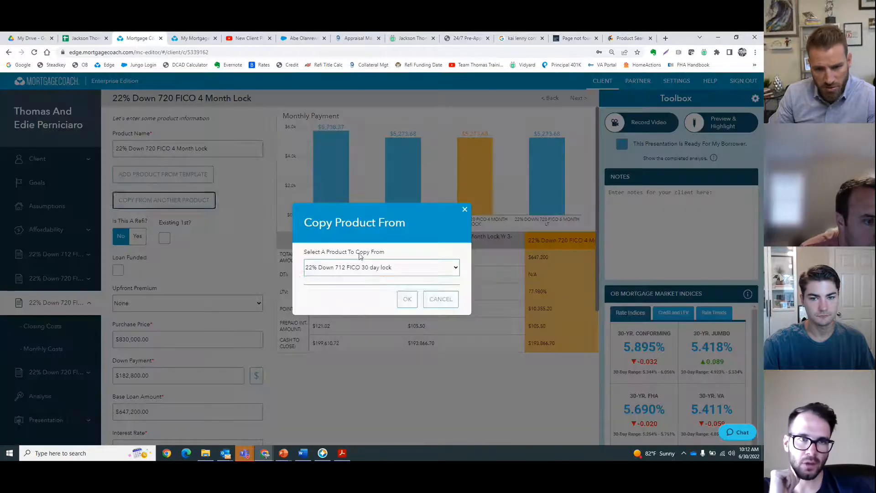
pyautogui.click(360, 267)
pyautogui.click(361, 288)
pyautogui.click(406, 300)
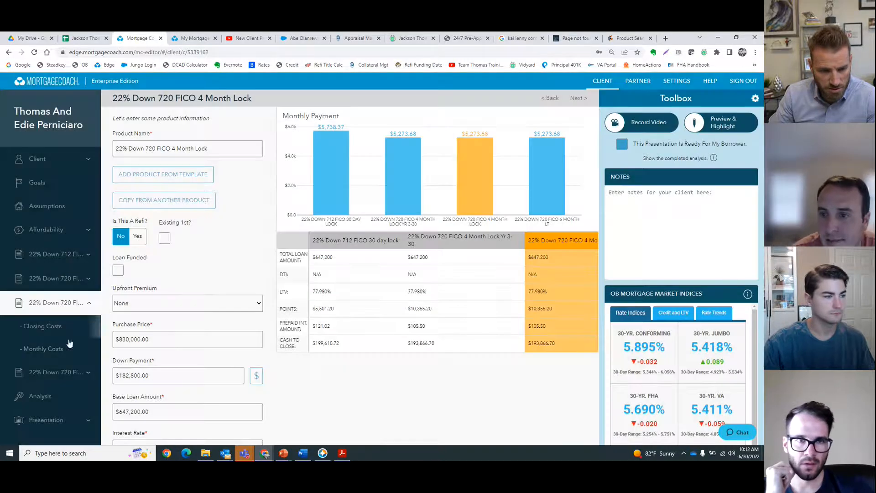
pyautogui.scroll(-3, 137, 333)
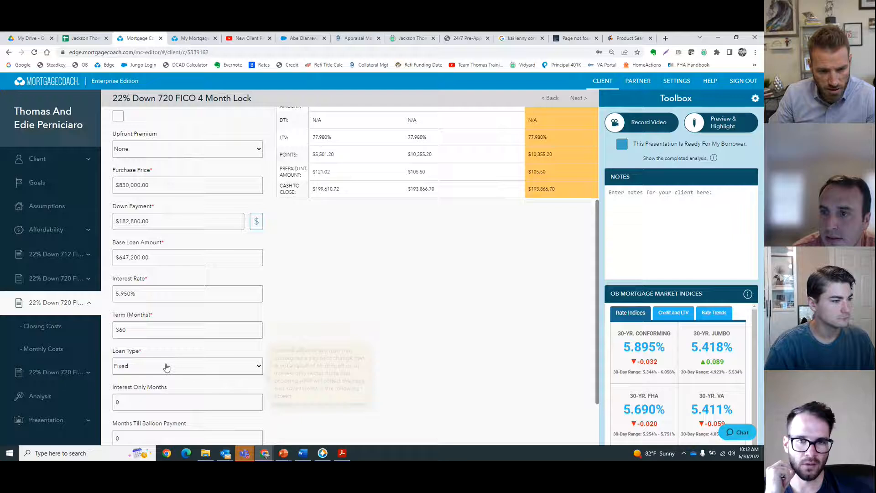
pyautogui.click(151, 295)
pyautogui.write('3.95')
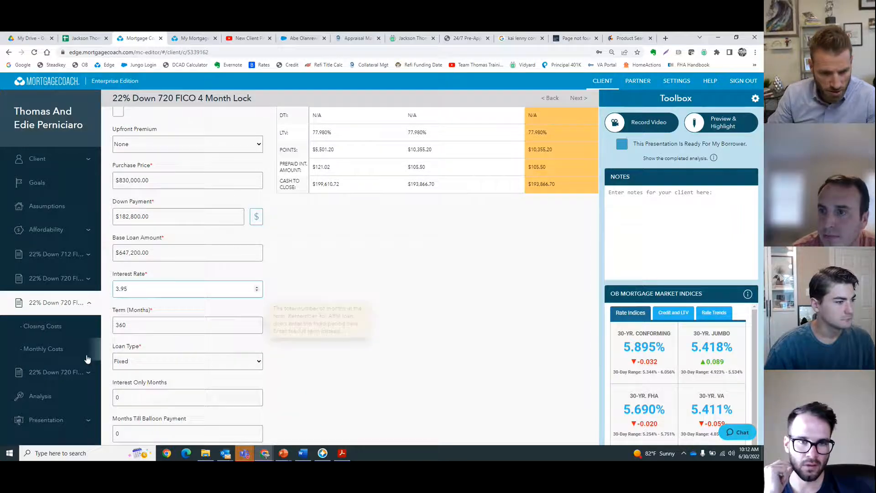
# Step: Copy another product's details into the 22% Down 720 FICO 6 Month LT product and set its interest rate to 4.95%
pyautogui.click(68, 372)
pyautogui.click(165, 199)
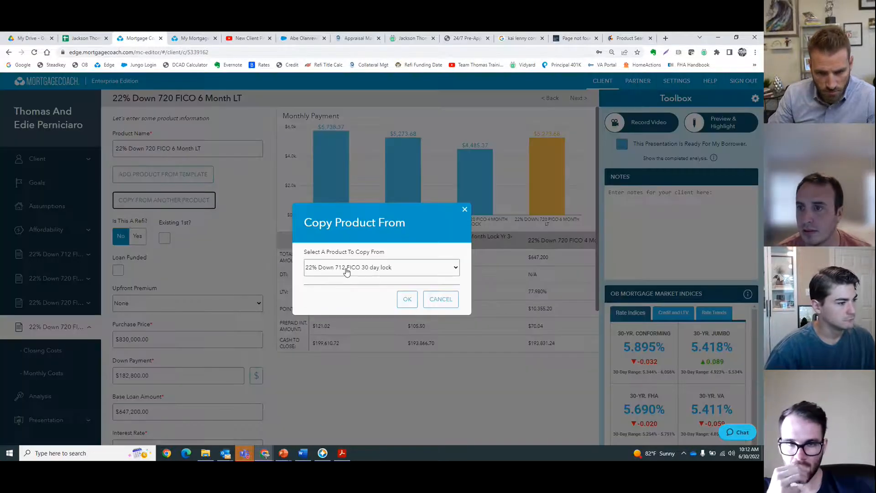
pyautogui.click(382, 268)
pyautogui.click(355, 295)
pyautogui.click(406, 297)
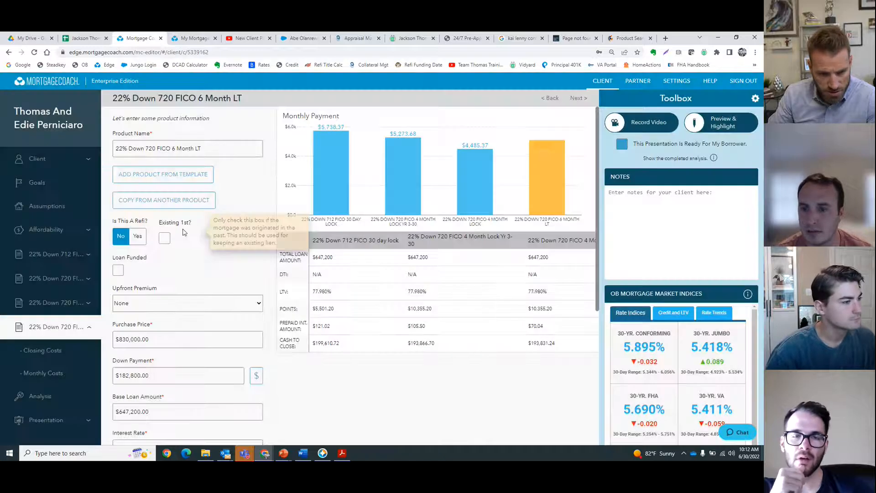
pyautogui.scroll(-3, 150, 319)
pyautogui.click(143, 288)
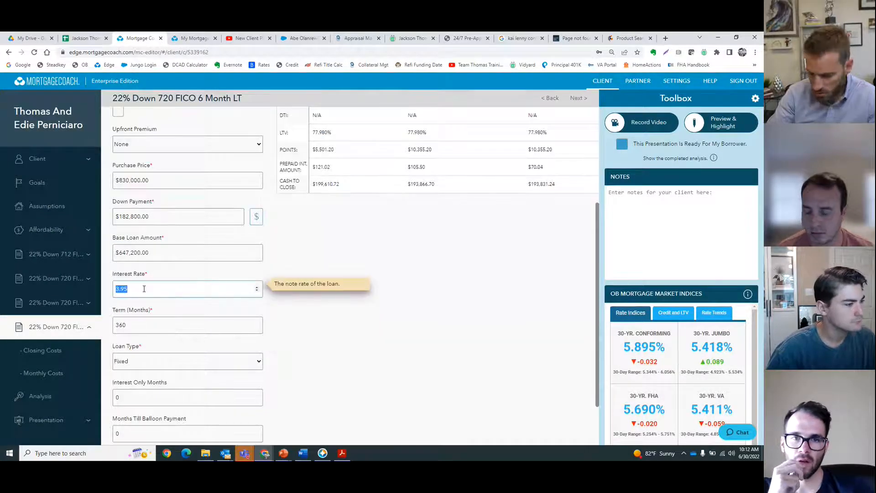
pyautogui.write('4.95')
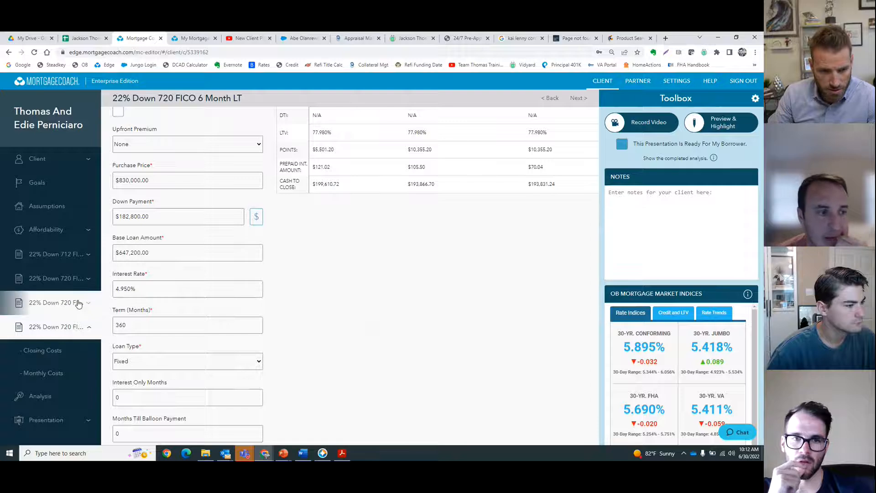
# Step: Rename the 4 Month Lock product to 22% Down 720 FICO 4 Month Lock Yr 1 and the 6 Month LT product to 22% Down 720 FICO 6 Month LT Yr 2
pyautogui.click(57, 303)
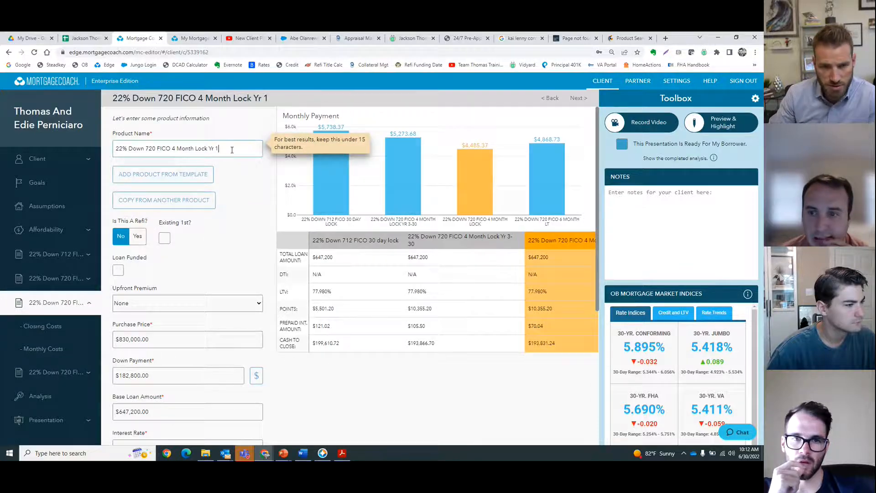
pyautogui.write('Yr 1')
pyautogui.click(57, 372)
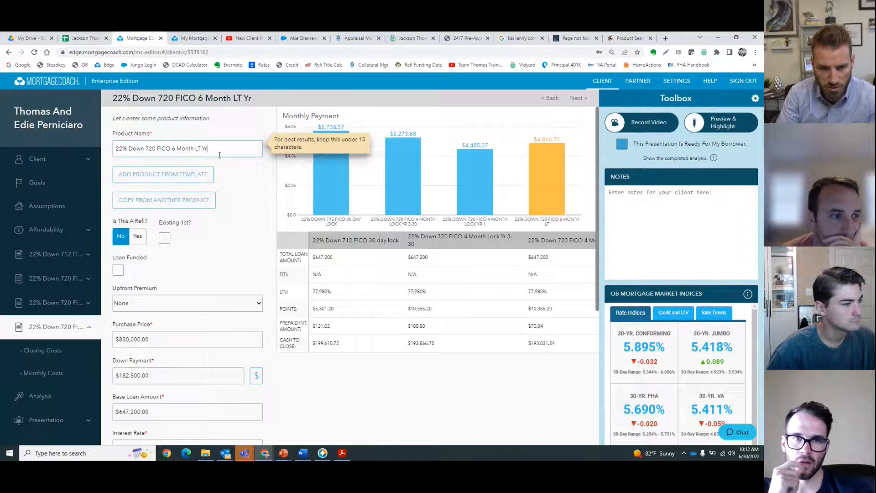
pyautogui.write('Yr 2')
# Step: Review the three products' rates, payments and cash to close in the client's presentation report summary
pyautogui.click(57, 278)
pyautogui.click(193, 37)
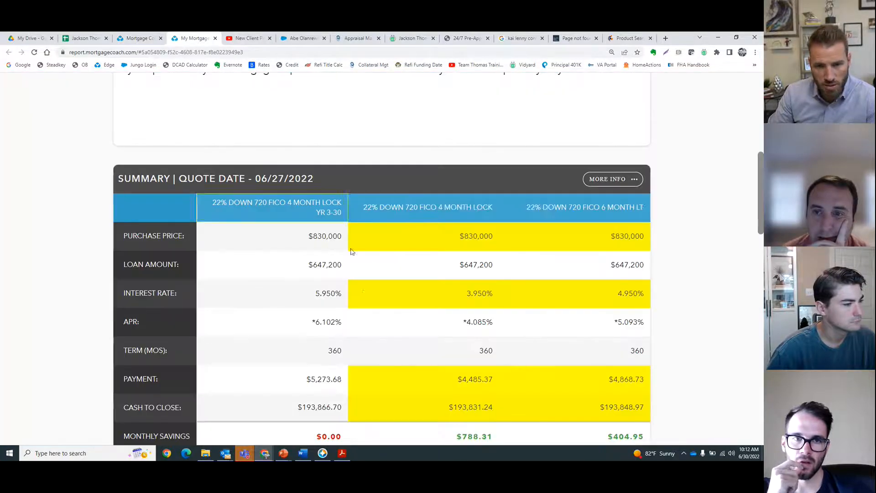
pyautogui.click(338, 249)
pyautogui.click(338, 305)
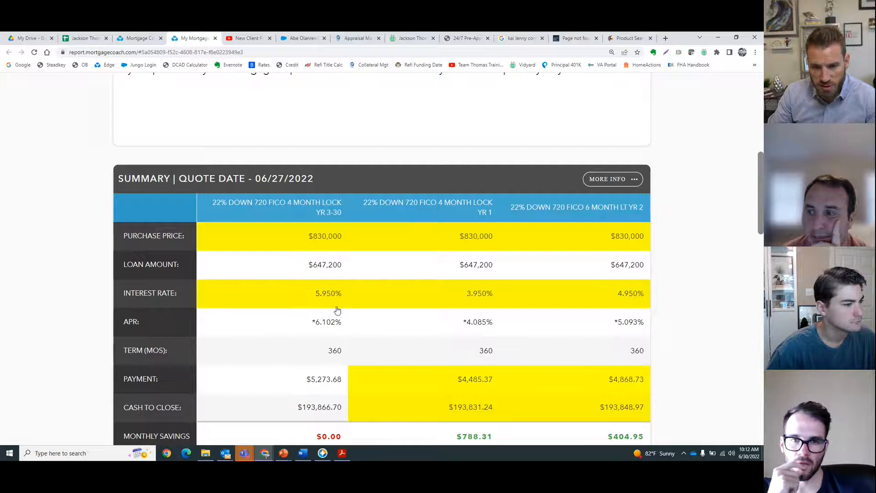
pyautogui.click(464, 247)
pyautogui.doubleClick(470, 209)
pyautogui.doubleClick(601, 204)
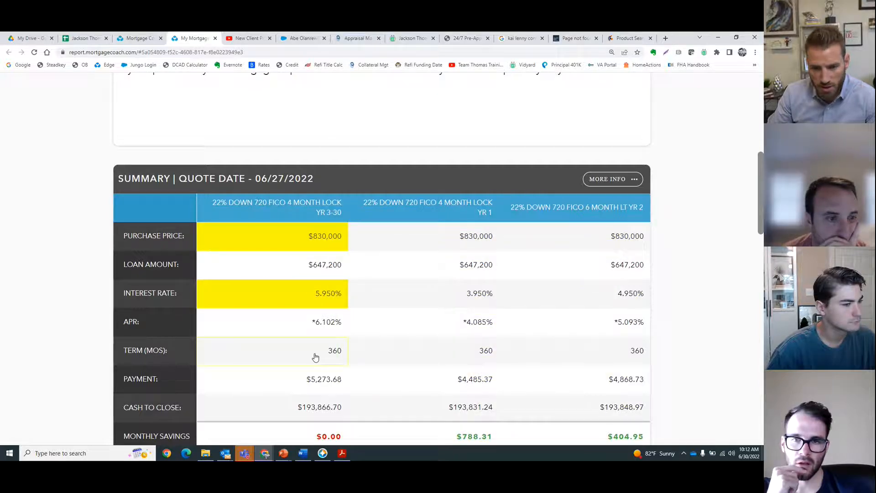
pyautogui.click(319, 380)
pyautogui.click(321, 406)
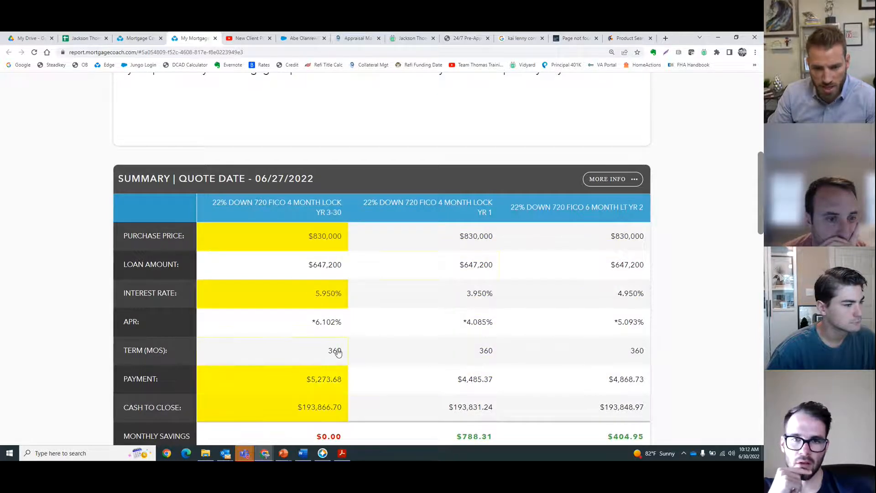
pyautogui.doubleClick(327, 308)
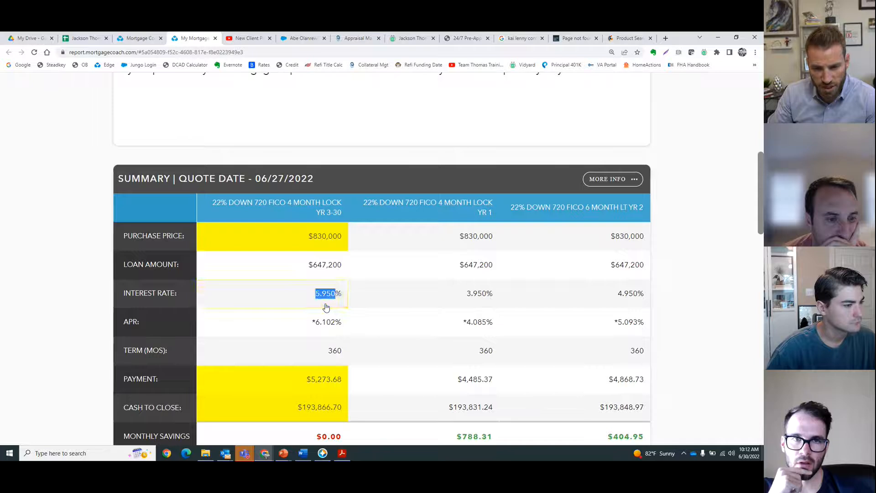
pyautogui.doubleClick(328, 395)
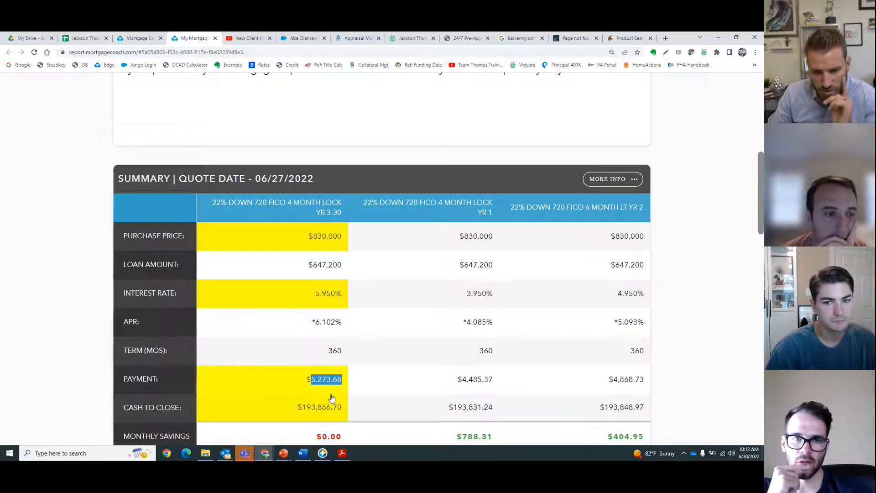
# Step: Examine the report's payment breakdown, closing costs and the Yr 3-30 product's fee detail
pyautogui.click(593, 179)
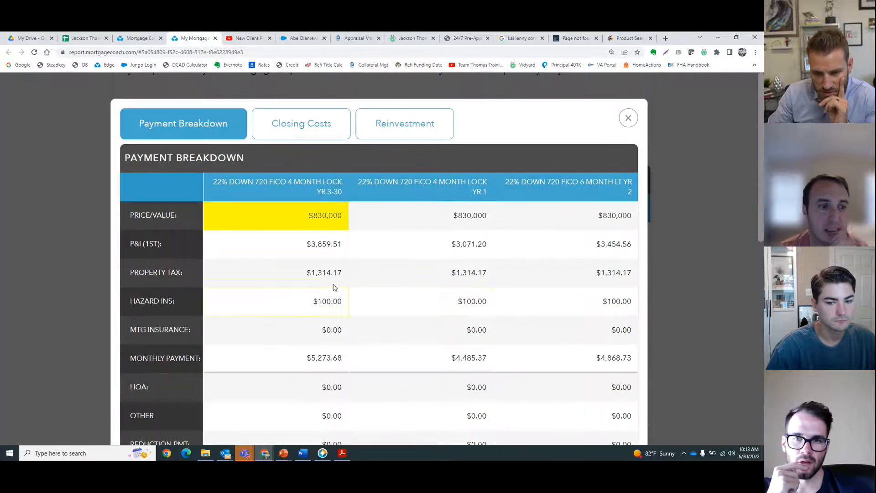
pyautogui.click(326, 315)
pyautogui.click(330, 359)
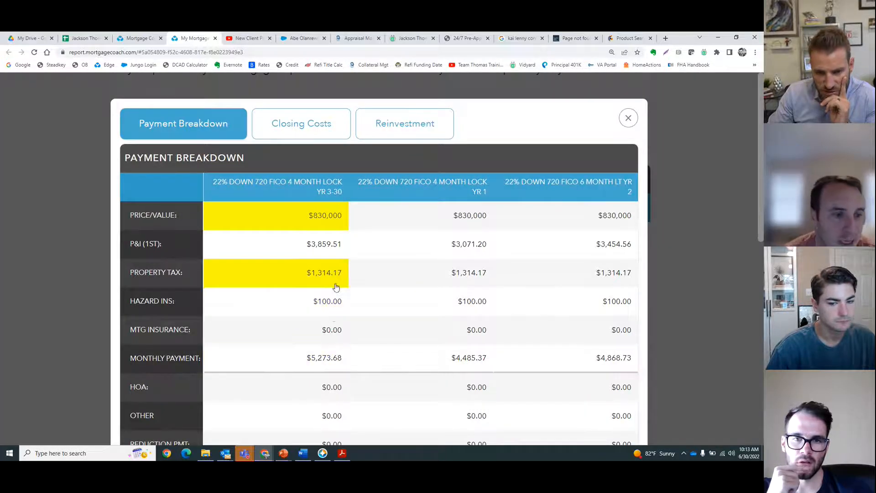
pyautogui.click(630, 119)
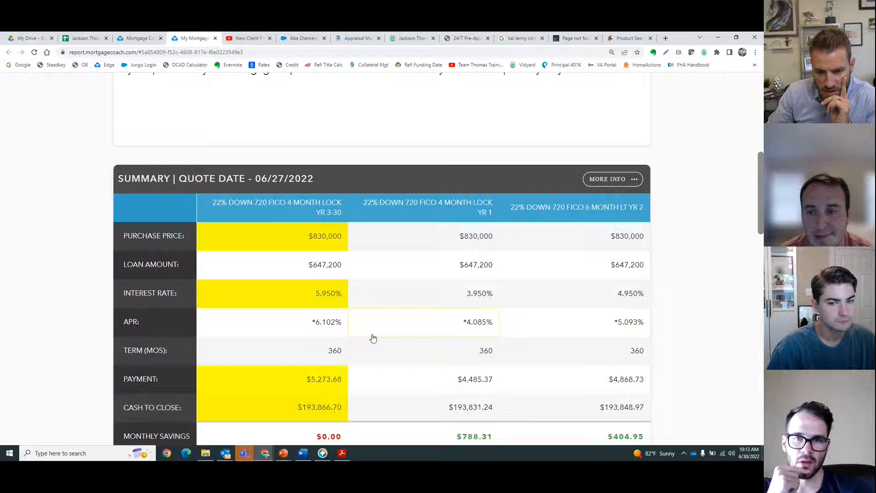
pyautogui.doubleClick(328, 407)
pyautogui.click(597, 180)
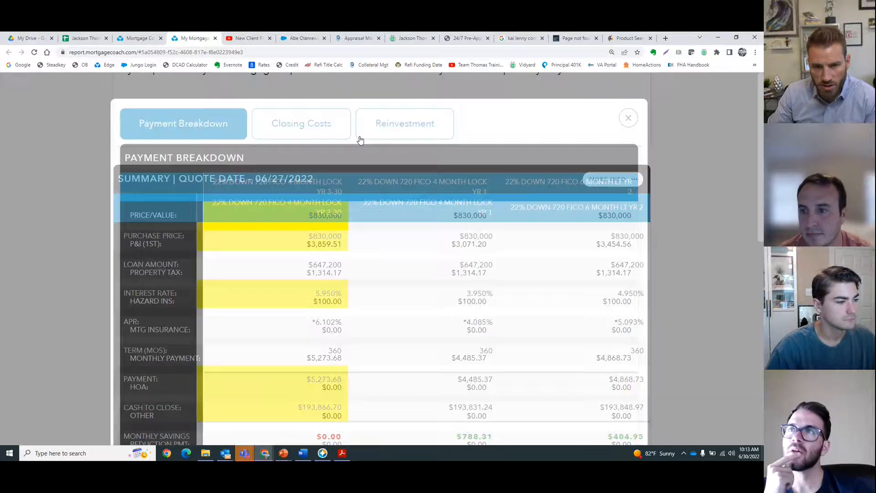
pyautogui.click(338, 124)
pyautogui.scroll(-4, 322, 271)
pyautogui.click(318, 303)
pyautogui.scroll(-5, 319, 303)
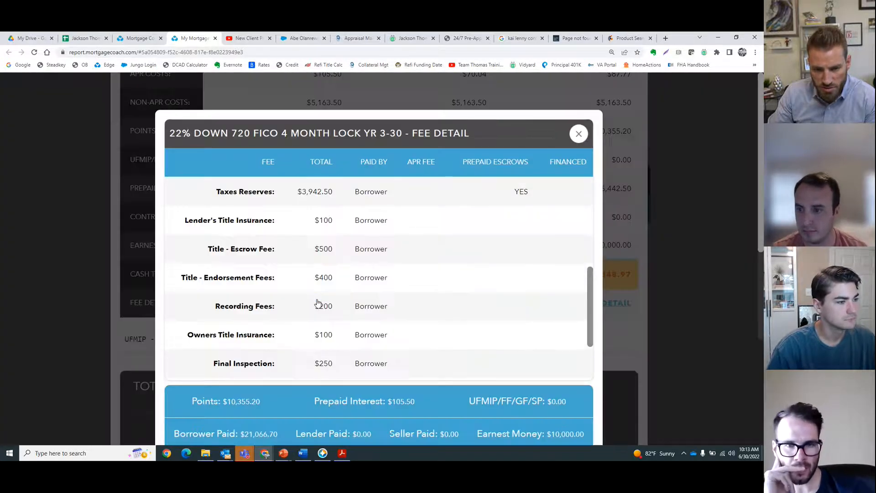
pyautogui.scroll(2, 324, 287)
pyautogui.scroll(-3, 331, 304)
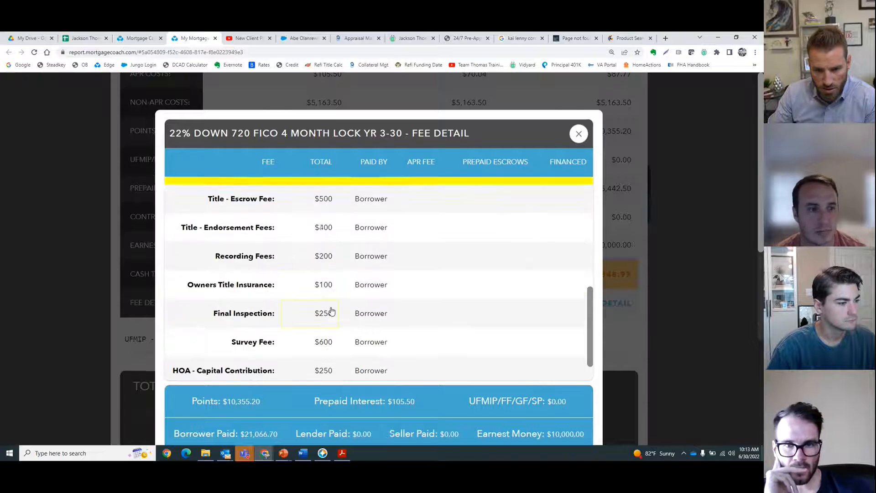
pyautogui.scroll(-1, 332, 324)
pyautogui.scroll(3, 334, 349)
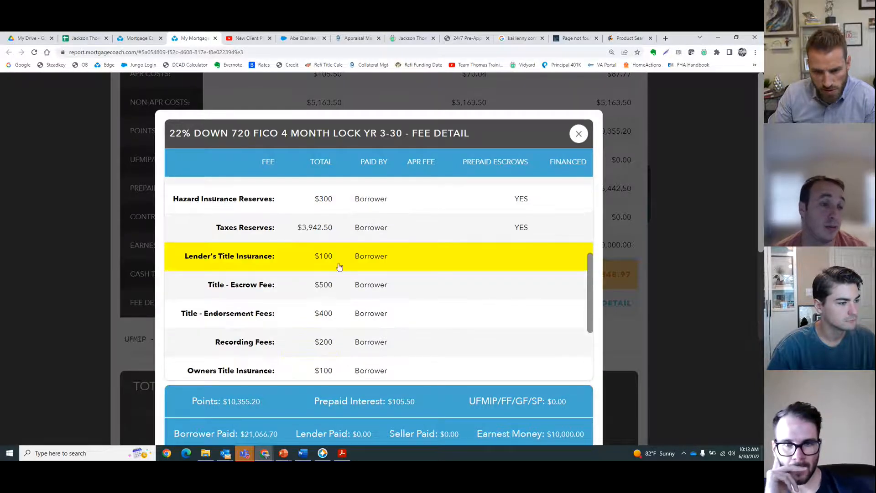
pyautogui.click(578, 133)
pyautogui.scroll(5, 375, 241)
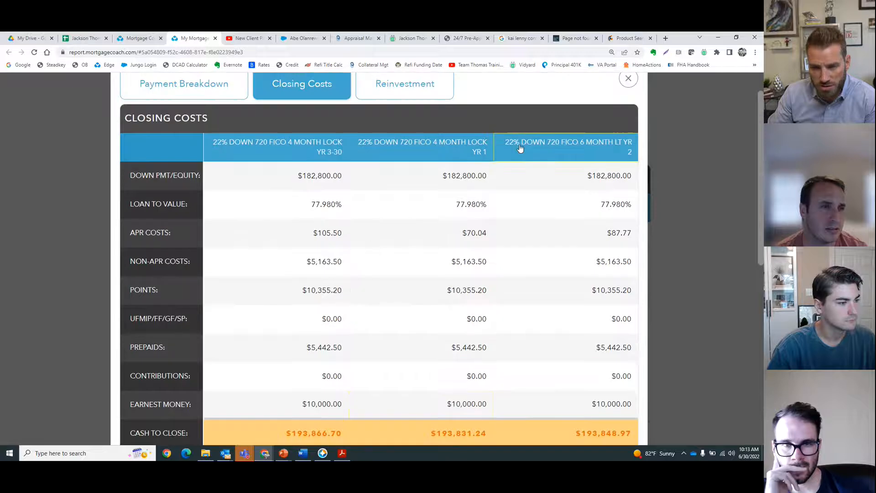
pyautogui.click(628, 120)
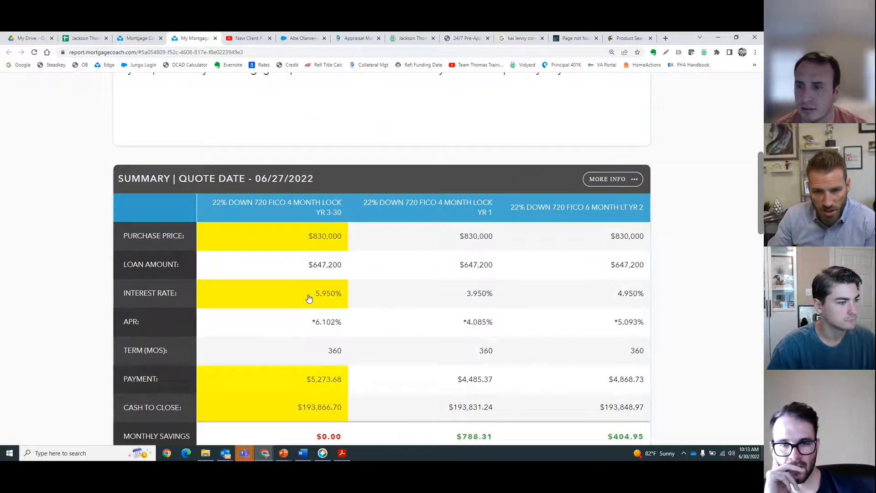
# Step: Switch to Encompass and set the loan's note rate to 5.95% on the Borrower Summary (CC) form
pyautogui.click(319, 455)
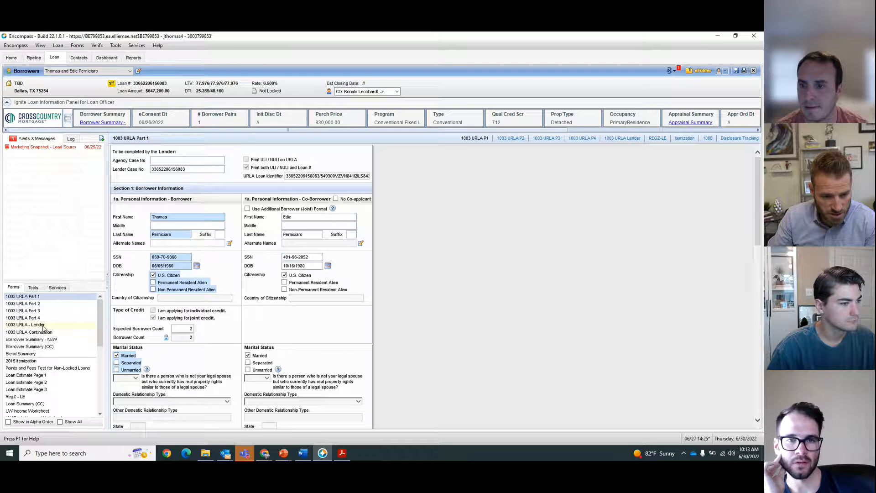
pyautogui.click(84, 347)
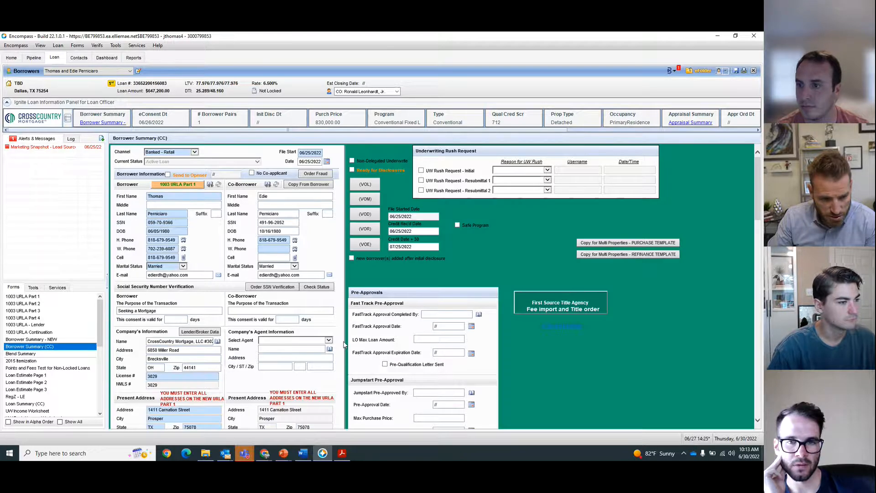
pyautogui.scroll(-12, 345, 345)
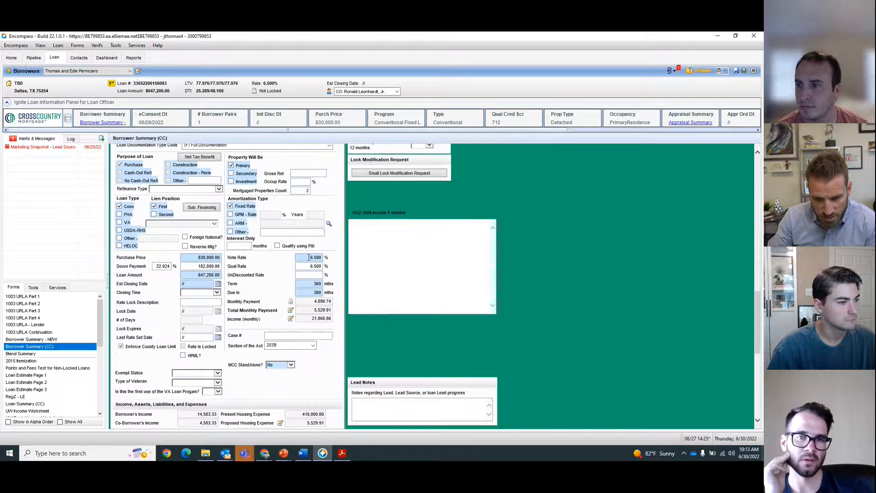
pyautogui.doubleClick(309, 258)
pyautogui.write('5.95')
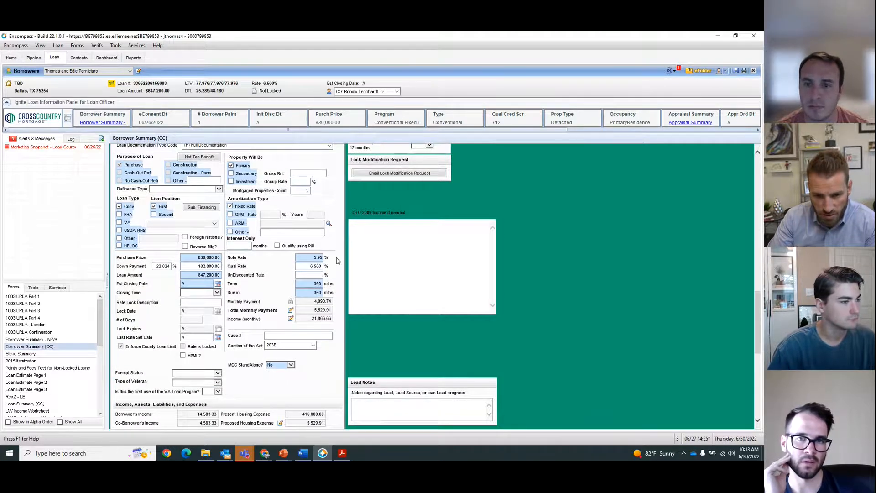
pyautogui.press('Tab')
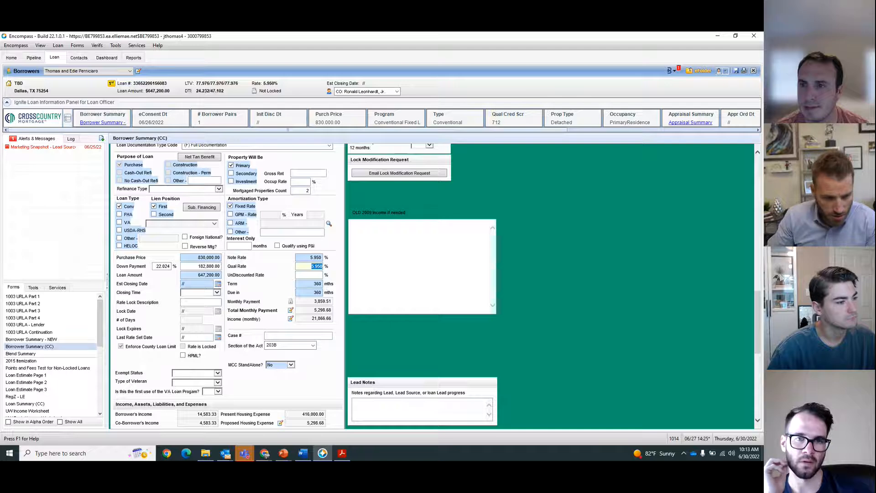
# Step: On the 1003 URLA - Lender form, enable the Buydown loan feature and set its contributor to Seller
pyautogui.click(50, 326)
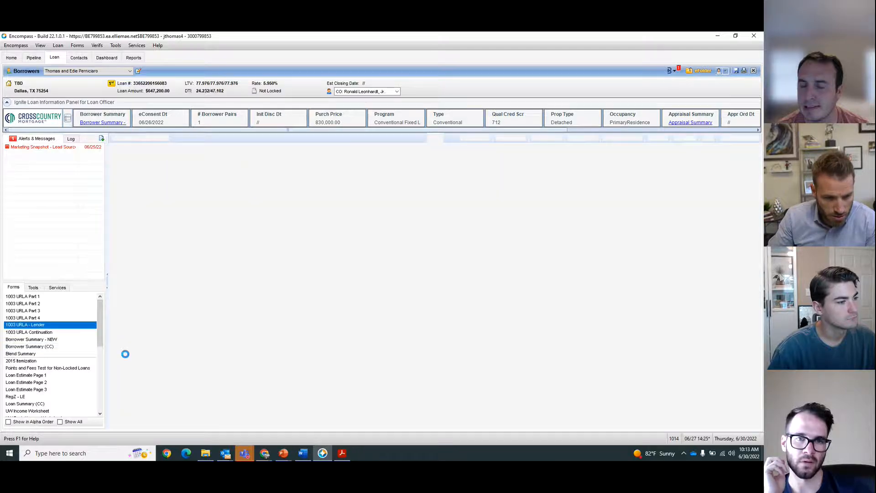
pyautogui.scroll(-10, 424, 324)
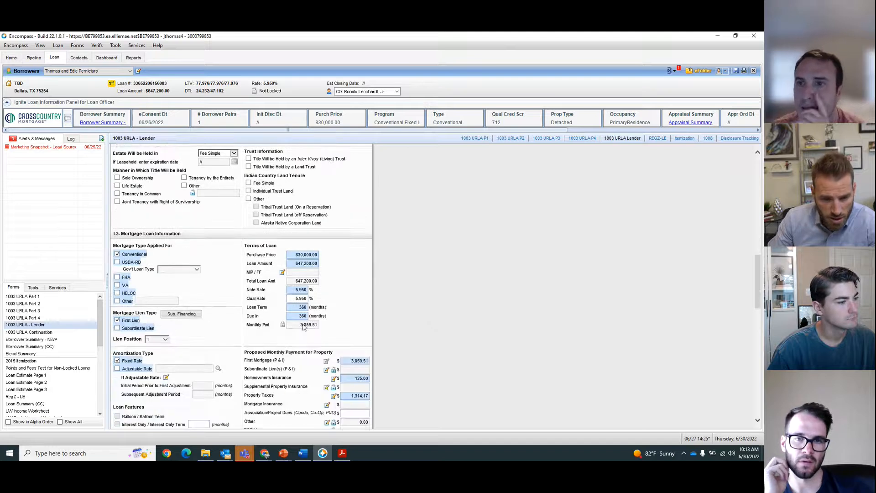
pyautogui.scroll(-5, 438, 354)
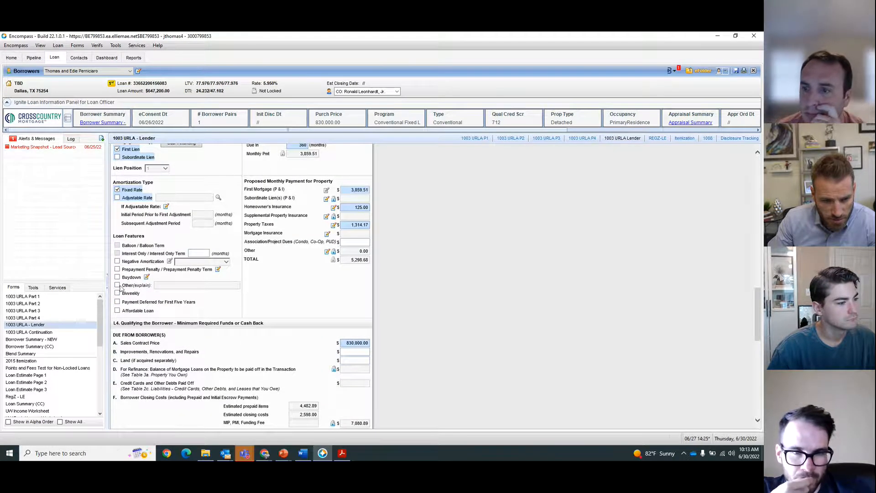
pyautogui.click(132, 277)
pyautogui.click(146, 277)
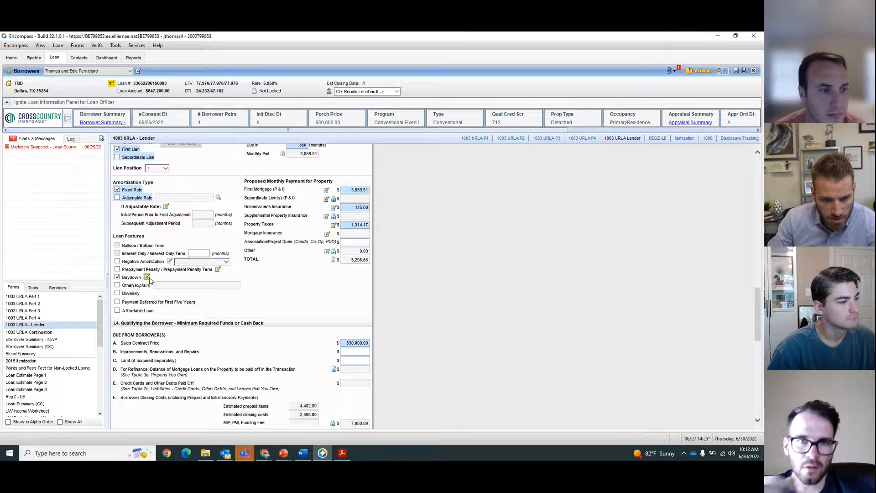
pyautogui.click(243, 251)
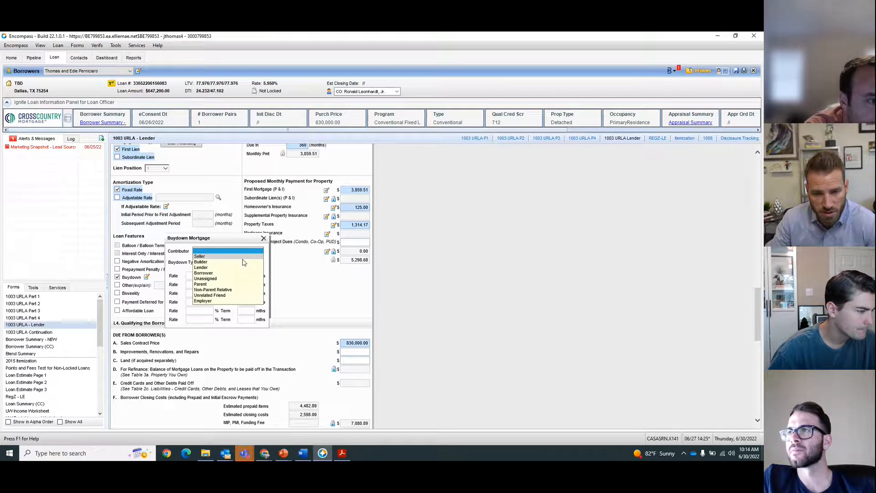
pyautogui.click(248, 256)
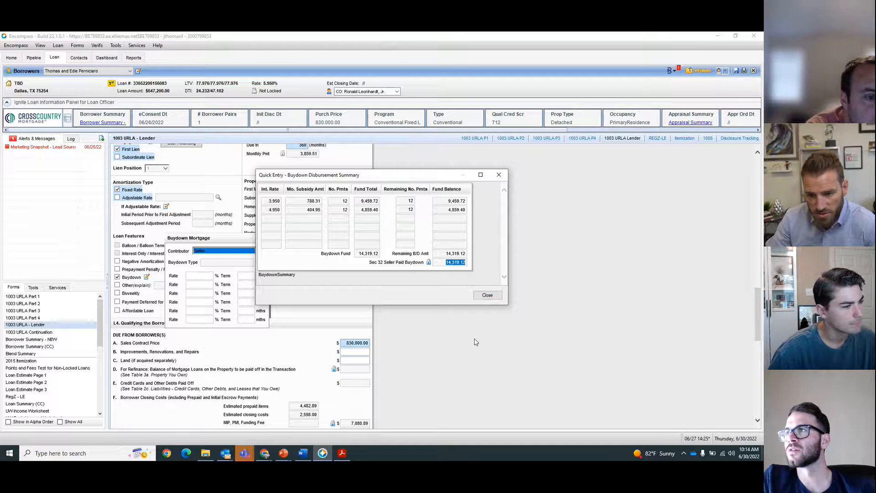
# Step: Return to the Mortgage Coach presentation editor
pyautogui.moveTo(265, 453)
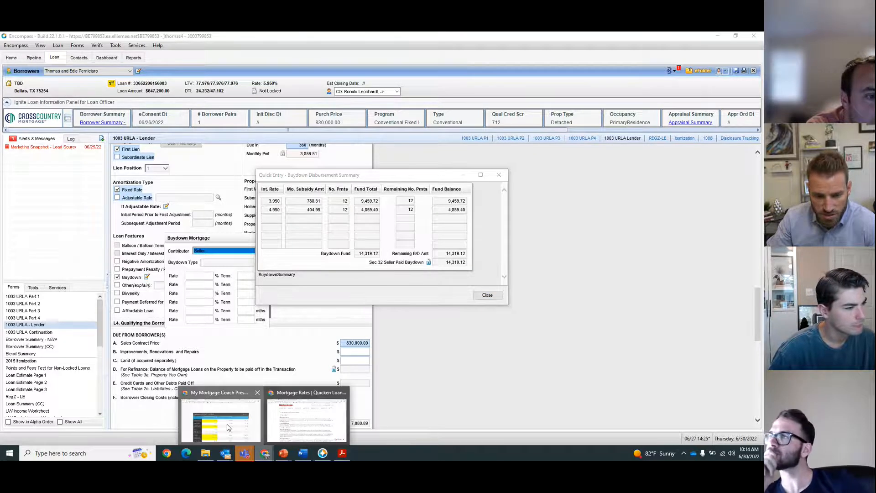
pyautogui.click(222, 413)
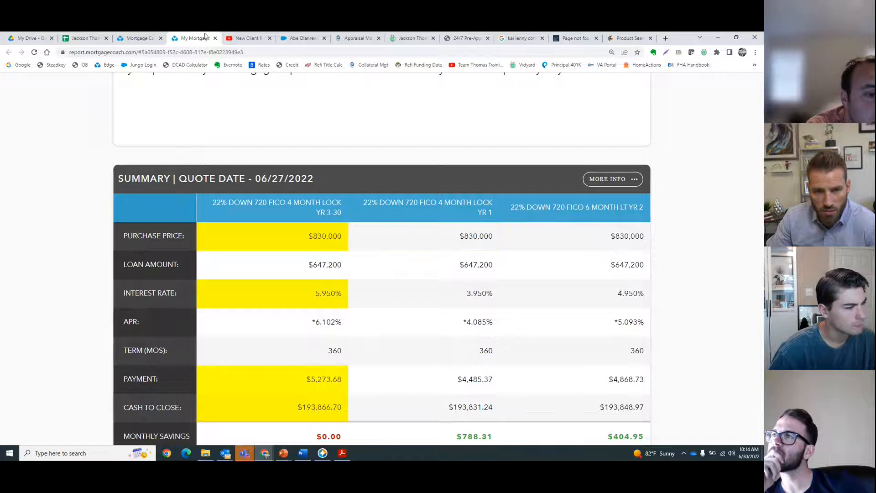
pyautogui.click(133, 38)
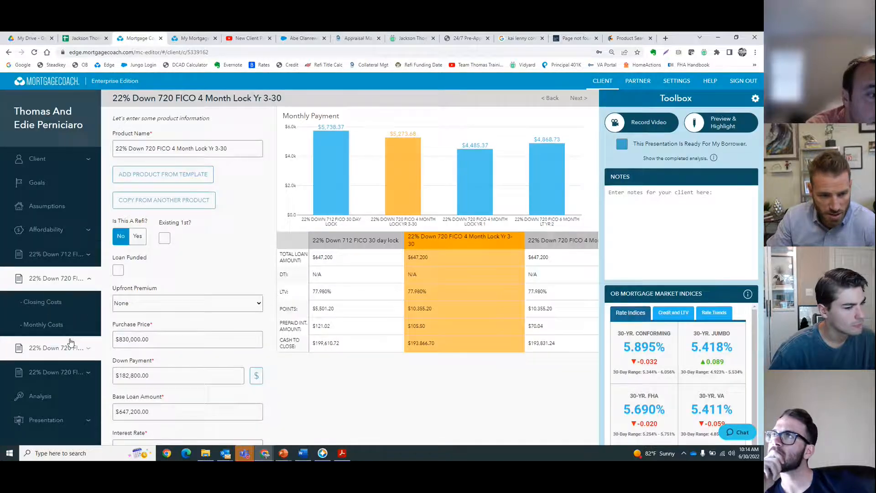
# Step: Add a Temp Buy Down Charge fee of $14,319.12 to the 720 FICO 4 Month Lock Yr 1 product's closing costs and apply it to the loan
pyautogui.click(189, 38)
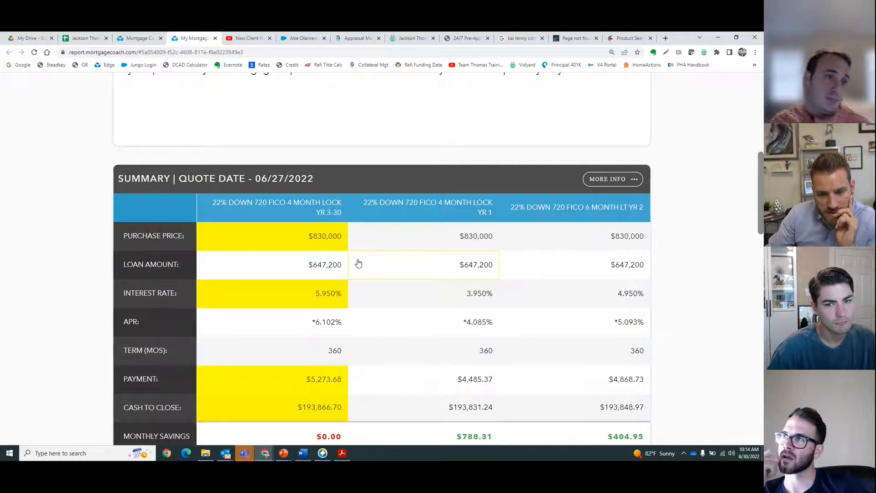
pyautogui.click(137, 38)
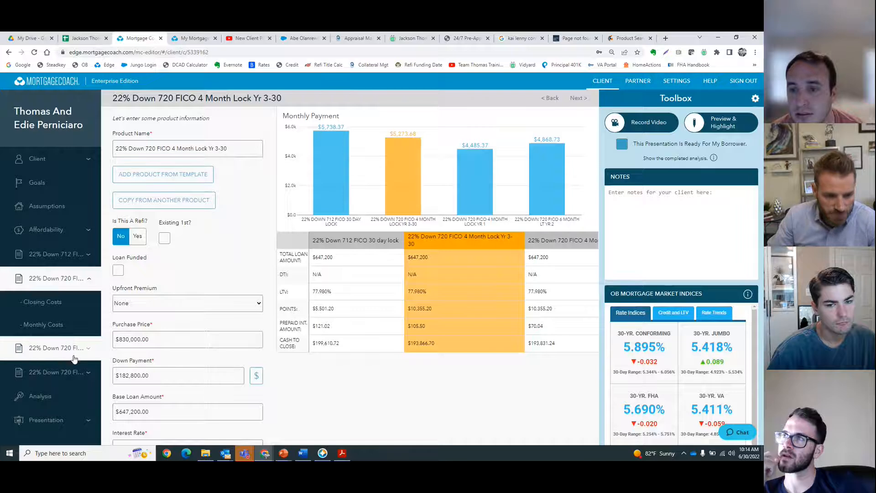
pyautogui.click(54, 347)
pyautogui.click(54, 326)
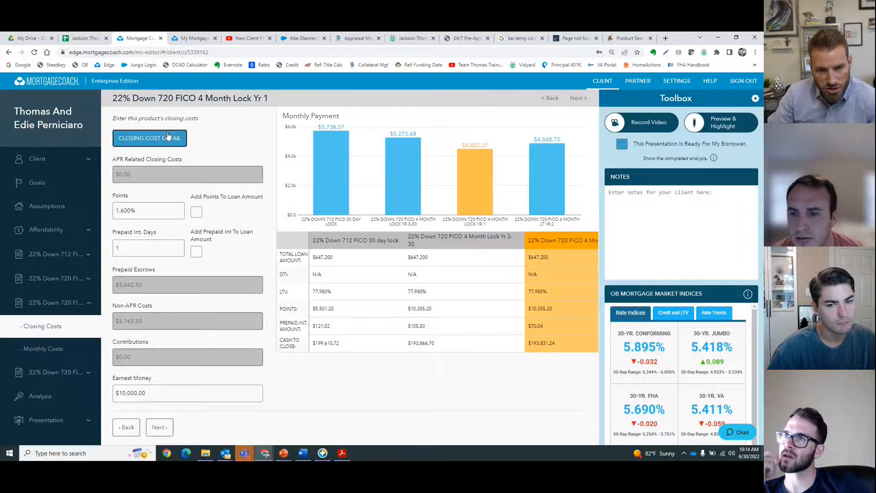
pyautogui.click(149, 138)
pyautogui.scroll(-3, 345, 320)
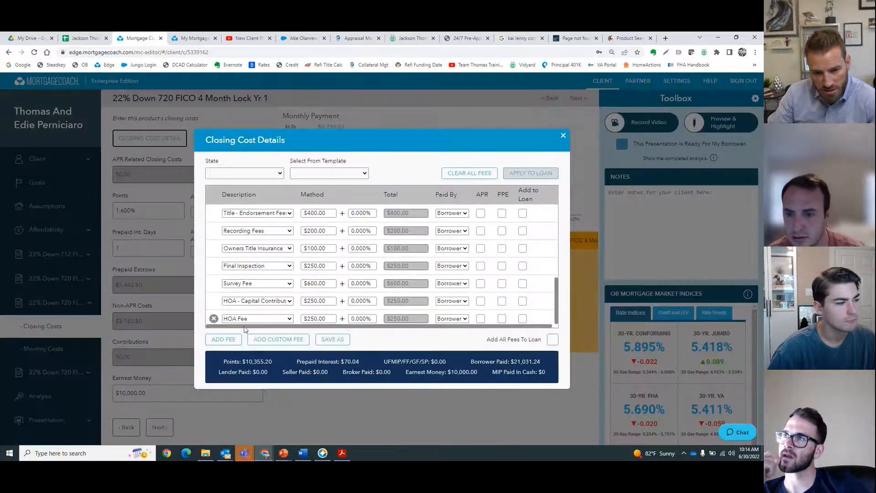
pyautogui.click(224, 339)
pyautogui.click(257, 319)
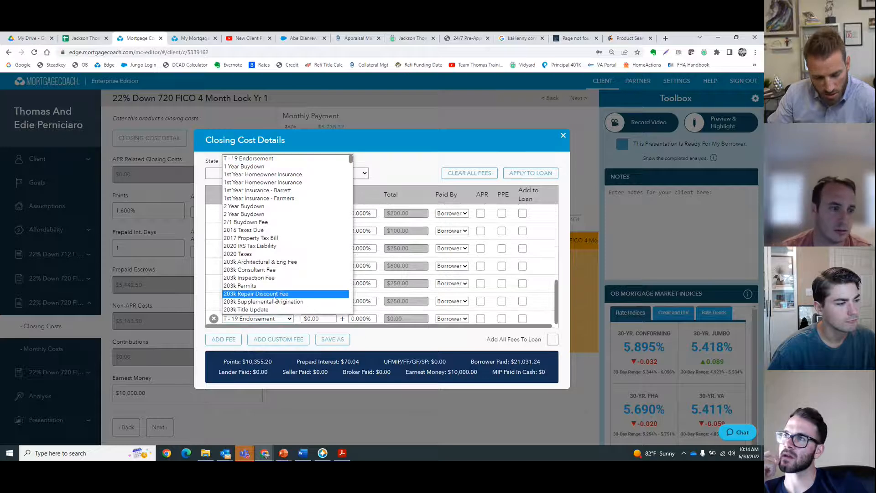
pyautogui.press('c')
pyautogui.scroll(-4, 275, 296)
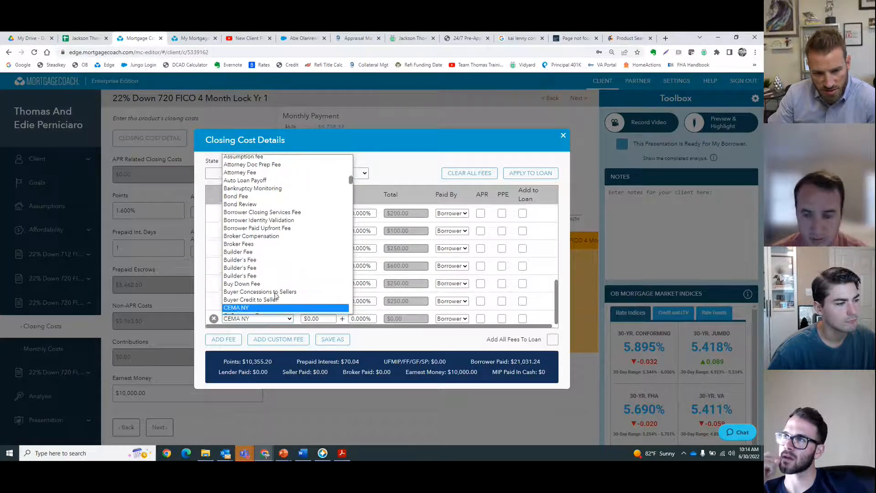
pyautogui.scroll(-8, 274, 296)
pyautogui.press('t')
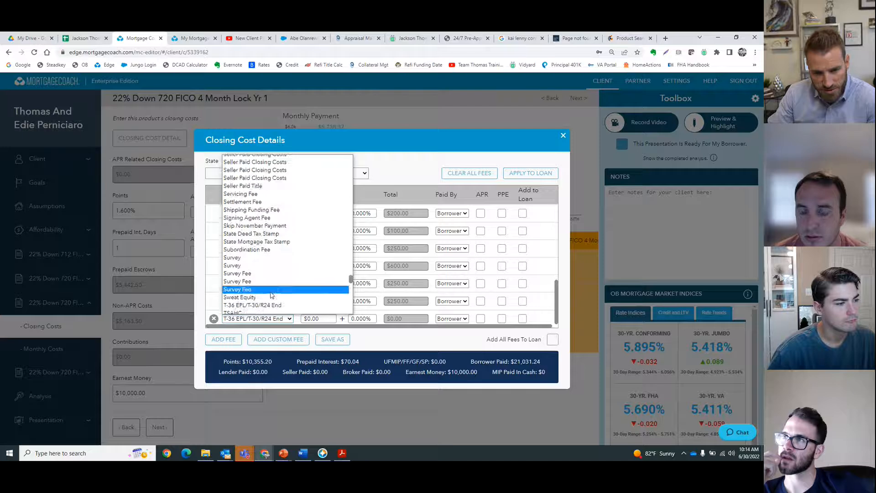
pyautogui.scroll(-6, 272, 296)
pyautogui.scroll(-3, 271, 295)
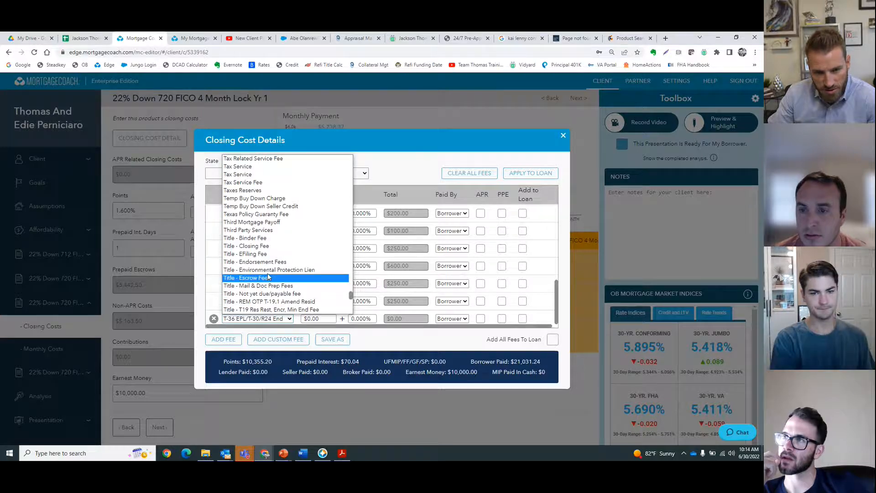
pyautogui.click(267, 197)
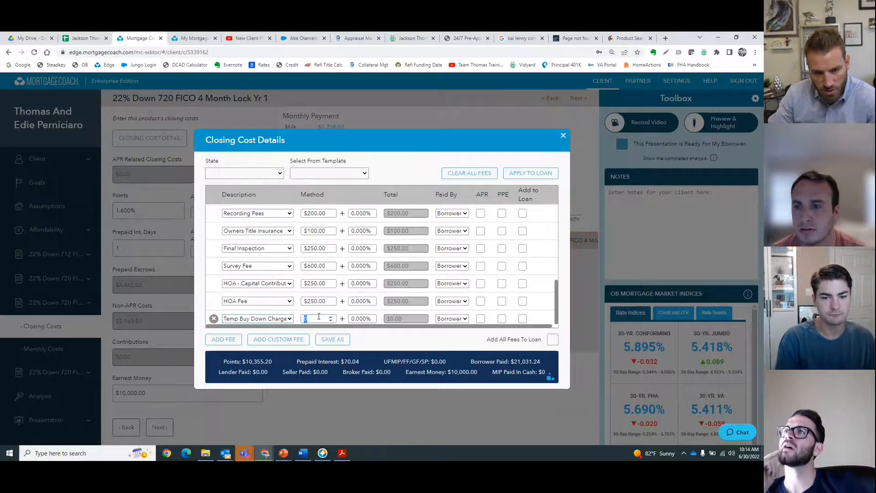
pyautogui.click(359, 348)
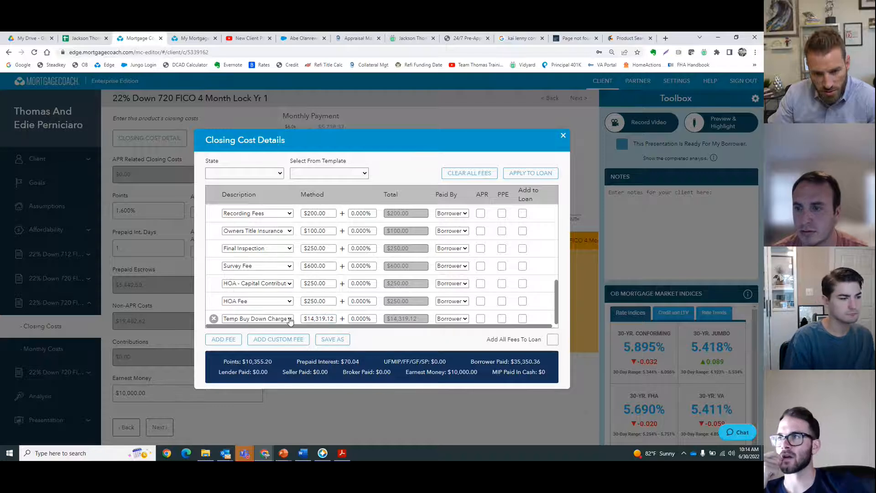
pyautogui.click(534, 177)
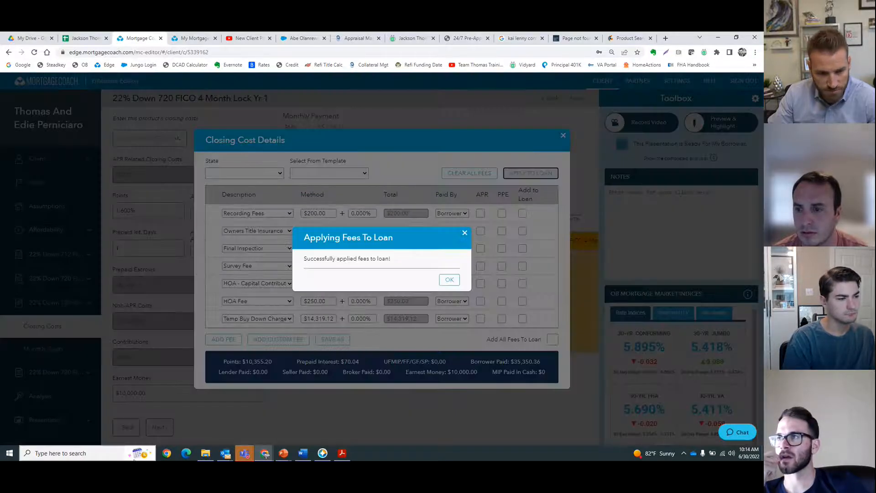
pyautogui.click(450, 279)
# Step: Add a Temp Buy Down Charge fee of $14,319.12 to the 720 FICO 6 Month LT Yr 2 product's closing costs and apply it to the loan
pyautogui.click(134, 458)
pyautogui.click(436, 356)
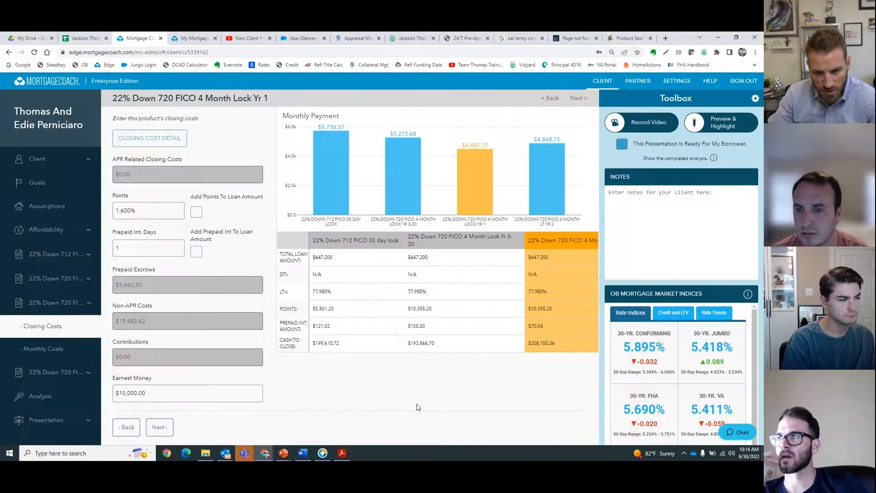
pyautogui.click(56, 381)
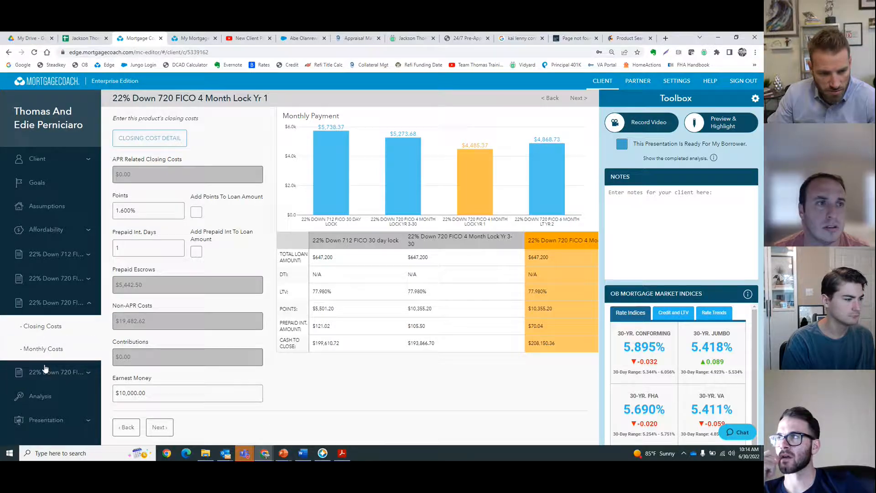
pyautogui.click(58, 347)
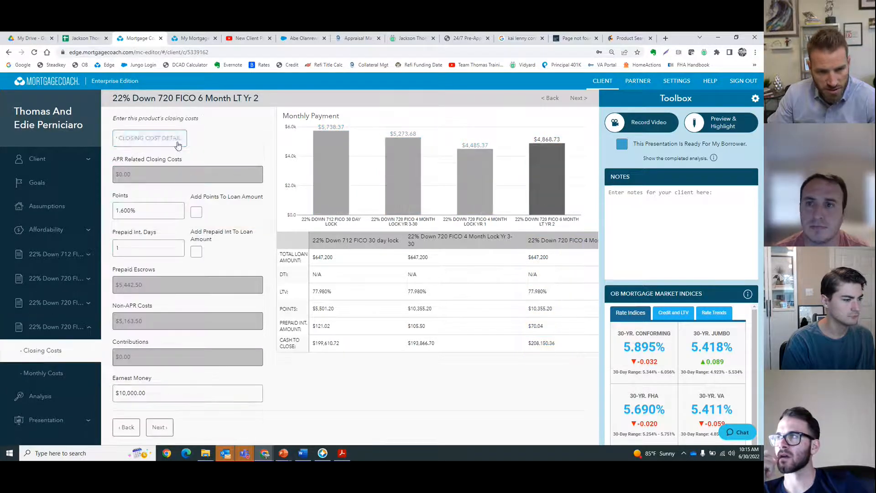
pyautogui.click(176, 139)
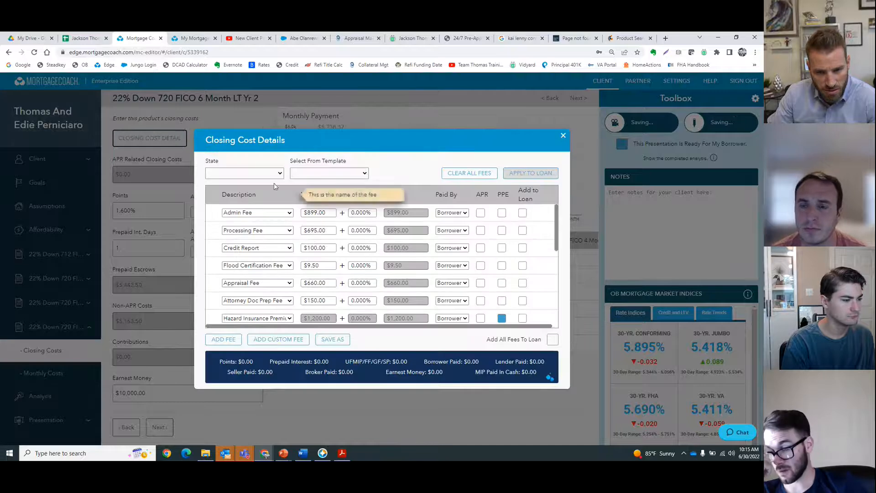
pyautogui.scroll(-5, 299, 293)
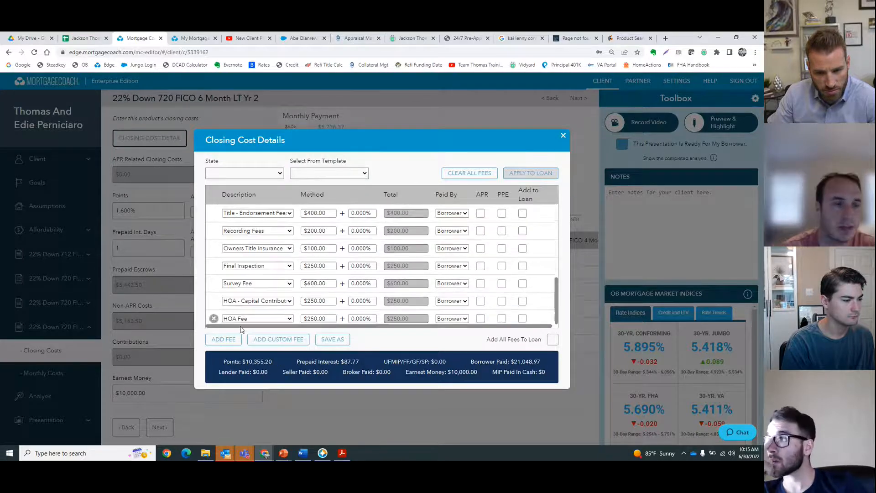
pyautogui.click(224, 339)
pyautogui.click(244, 320)
pyautogui.scroll(-15, 256, 301)
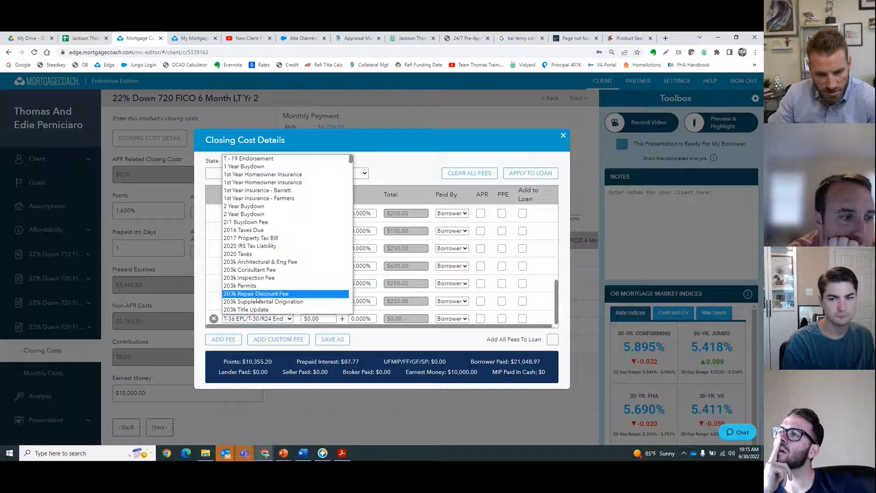
pyautogui.scroll(2, 259, 300)
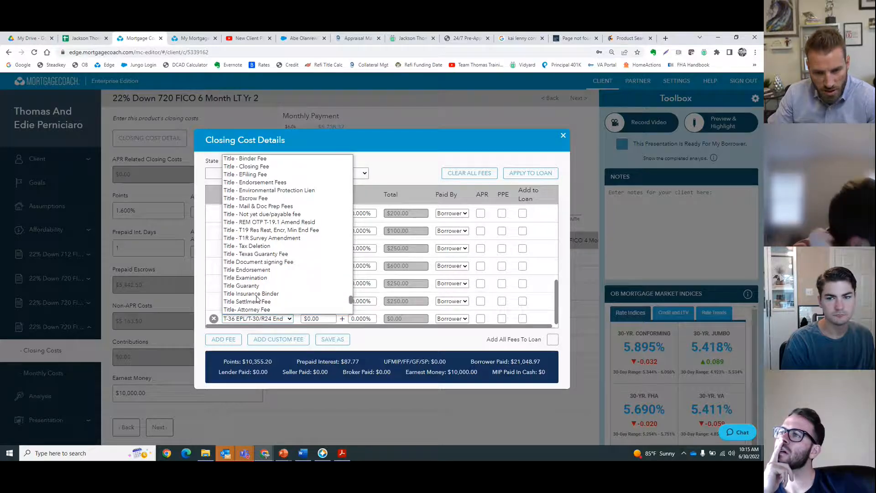
pyautogui.scroll(-2, 258, 299)
pyautogui.scroll(5, 257, 299)
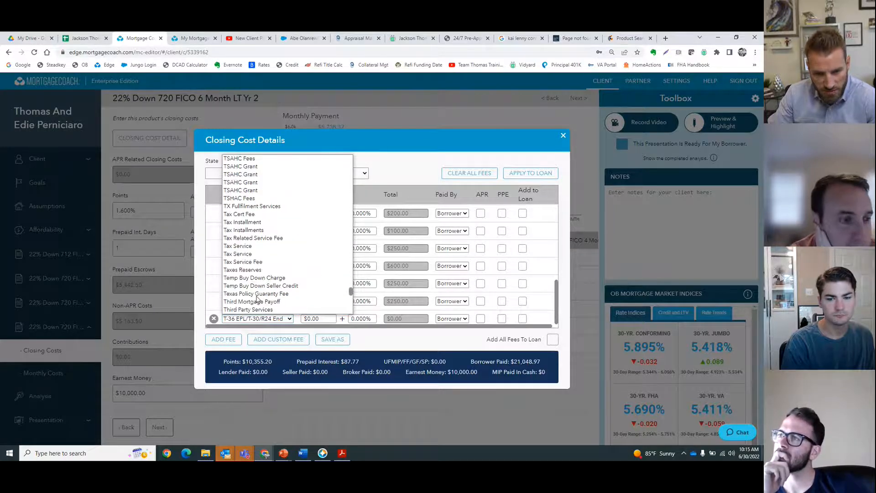
pyautogui.click(256, 277)
pyautogui.click(318, 319)
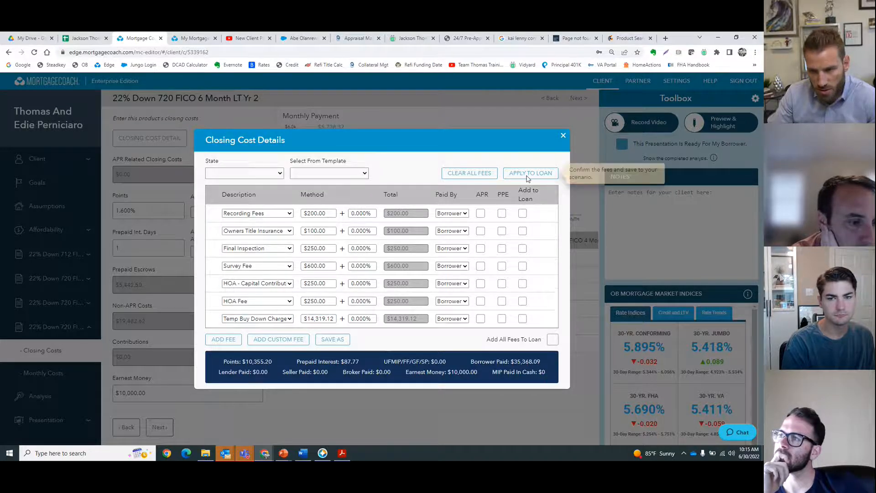
pyautogui.click(530, 173)
pyautogui.click(77, 370)
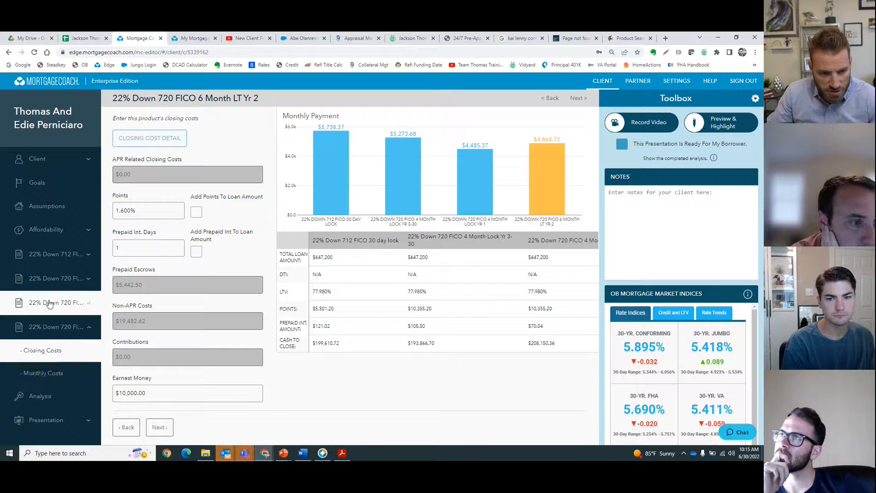
pyautogui.click(51, 302)
pyautogui.click(58, 326)
pyautogui.click(173, 140)
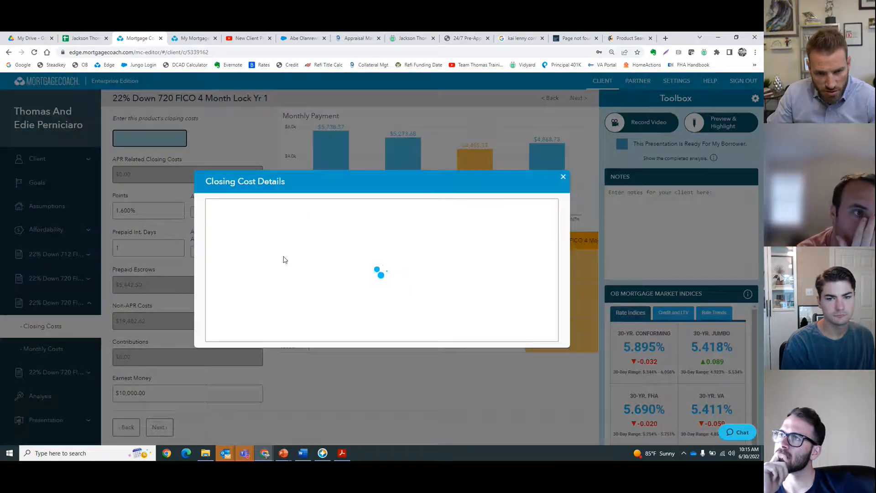
pyautogui.scroll(-1, 254, 330)
pyautogui.click(224, 339)
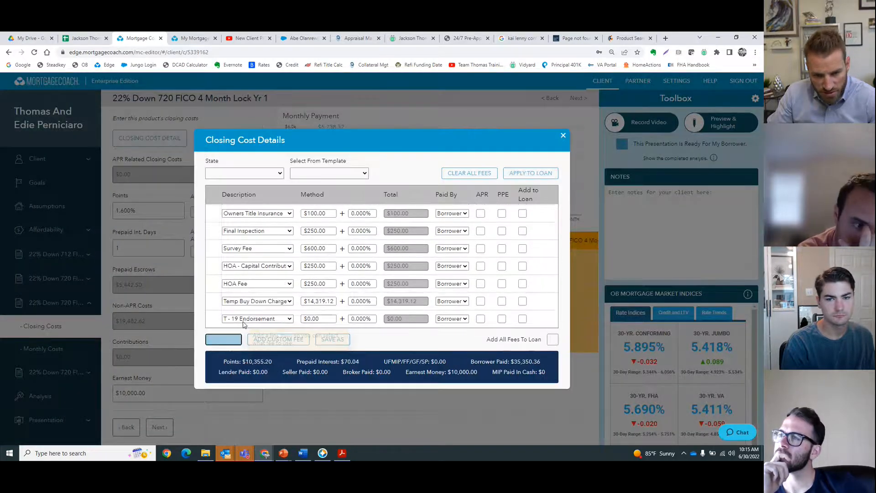
pyautogui.click(251, 318)
pyautogui.press('t')
pyautogui.press('t')
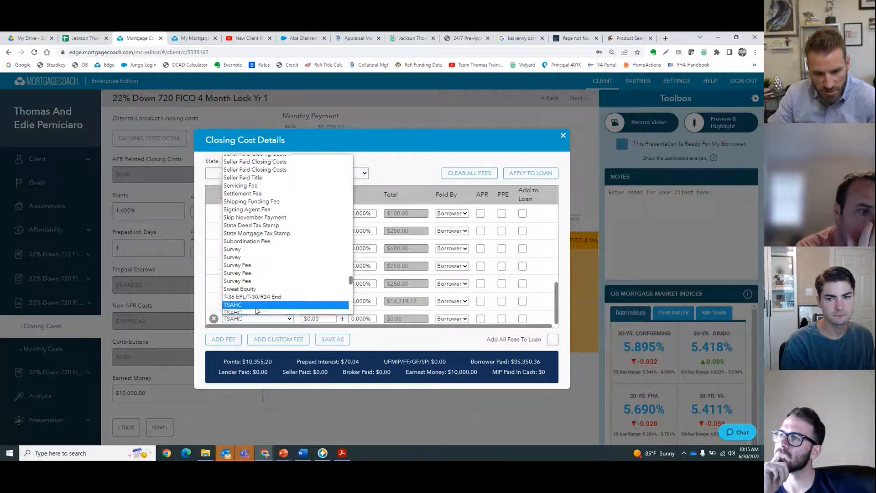
pyautogui.scroll(-5, 256, 309)
pyautogui.scroll(3, 256, 310)
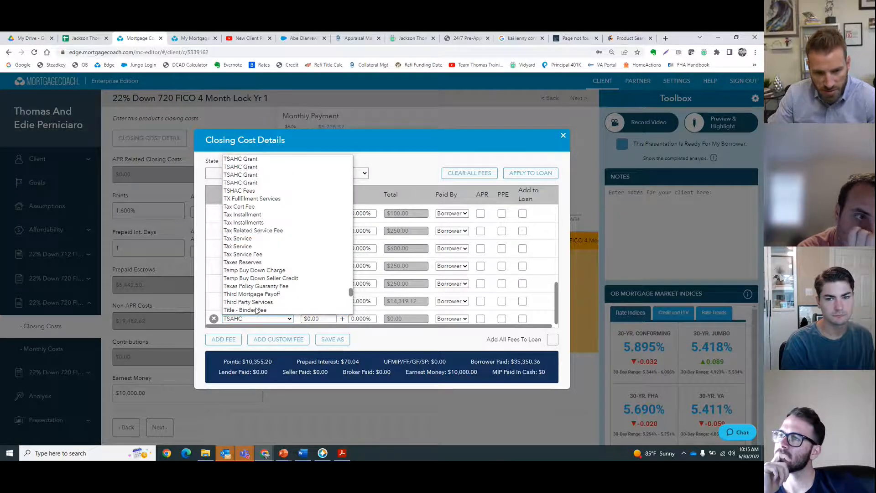
pyautogui.click(256, 269)
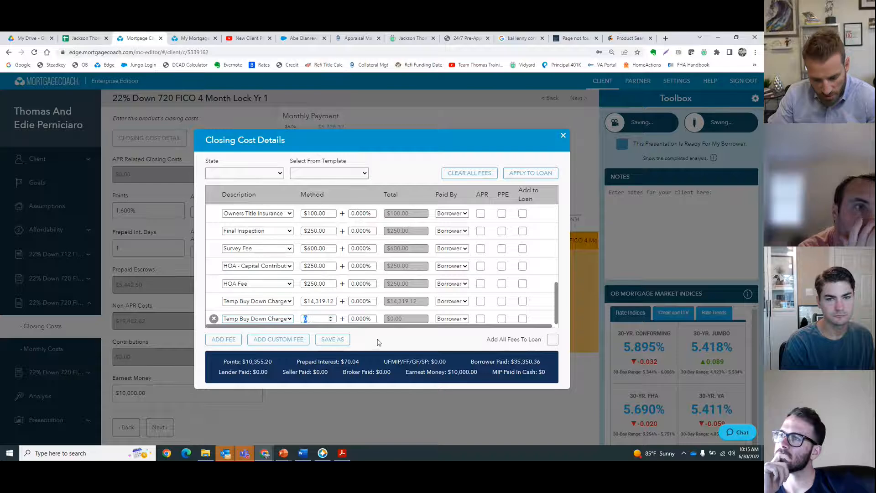
pyautogui.write('14319.12')
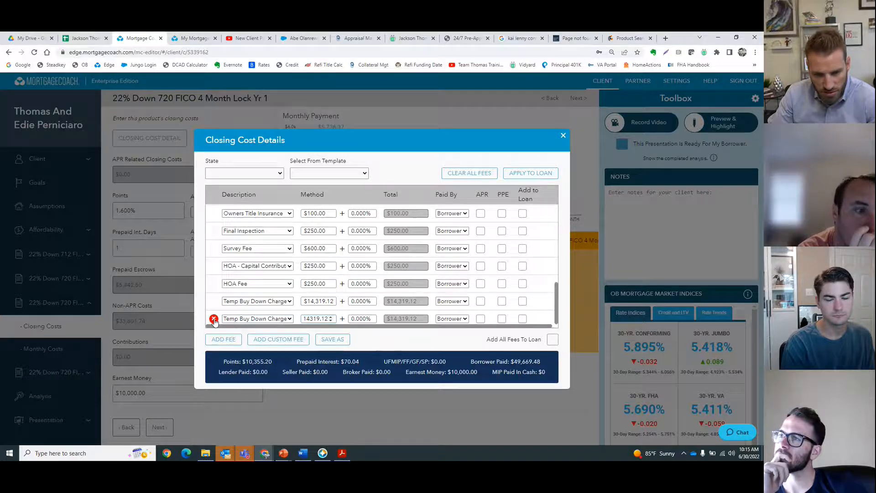
pyautogui.click(214, 319)
pyautogui.click(529, 173)
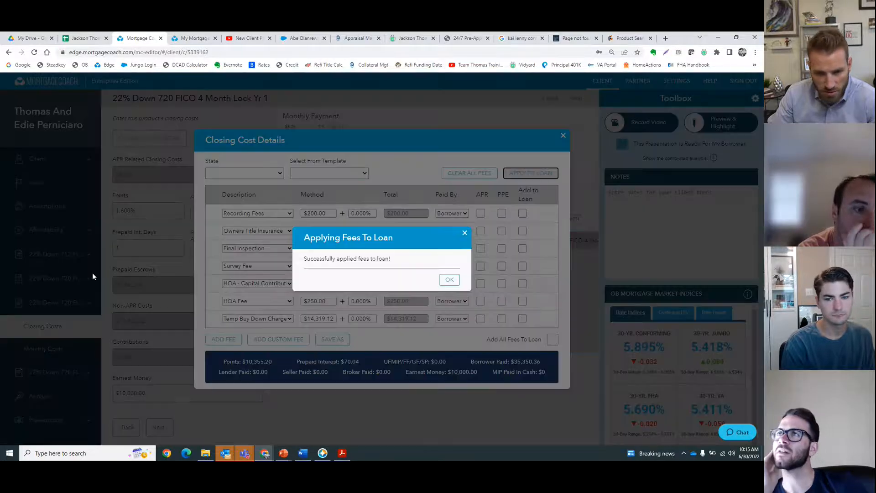
# Step: Add a Temp Buy Down Charge fee to the 720 FICO 4 Month Lock Yr 3-30 product's closing costs and apply it to the loan
pyautogui.click(53, 306)
pyautogui.click(63, 257)
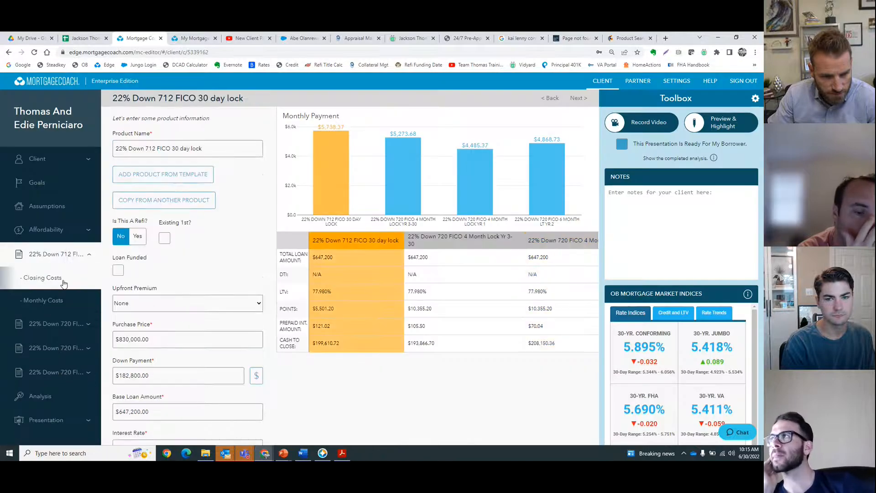
pyautogui.click(57, 333)
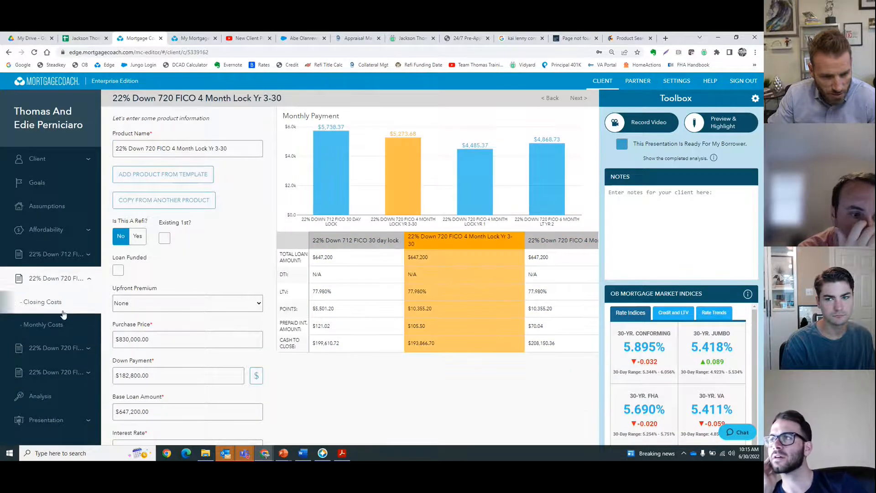
pyautogui.click(46, 303)
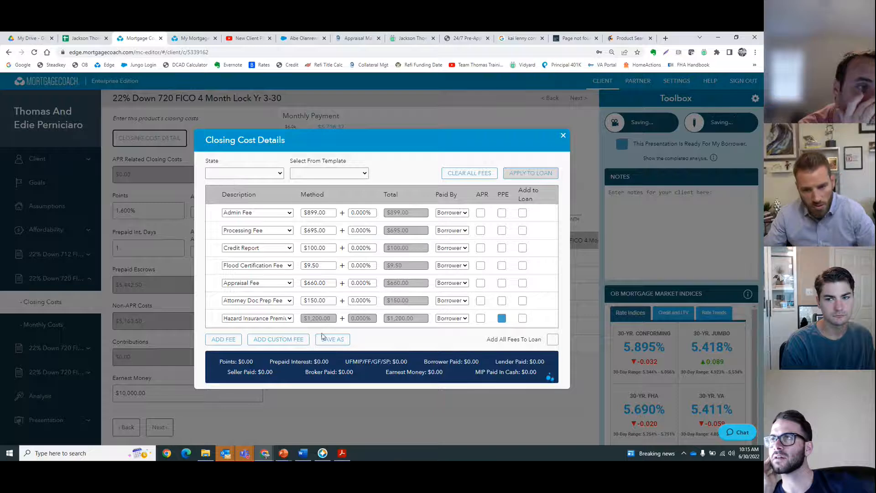
pyautogui.scroll(-5, 226, 292)
pyautogui.click(237, 340)
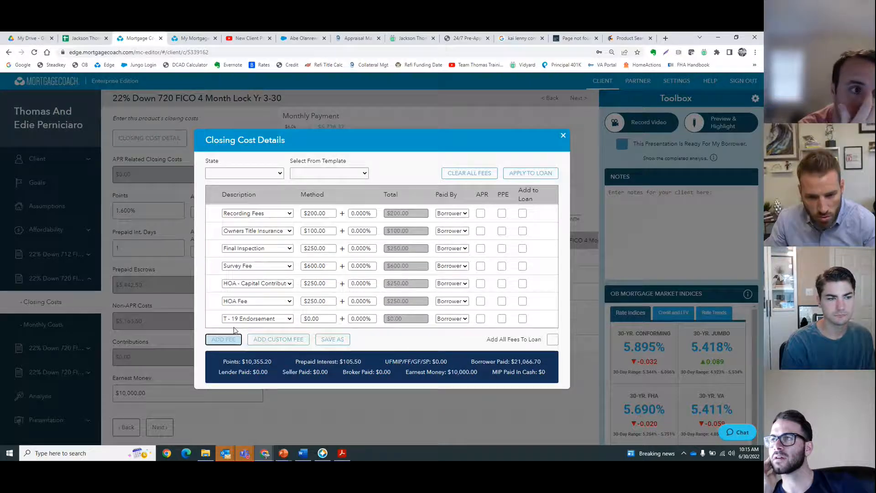
pyautogui.click(255, 319)
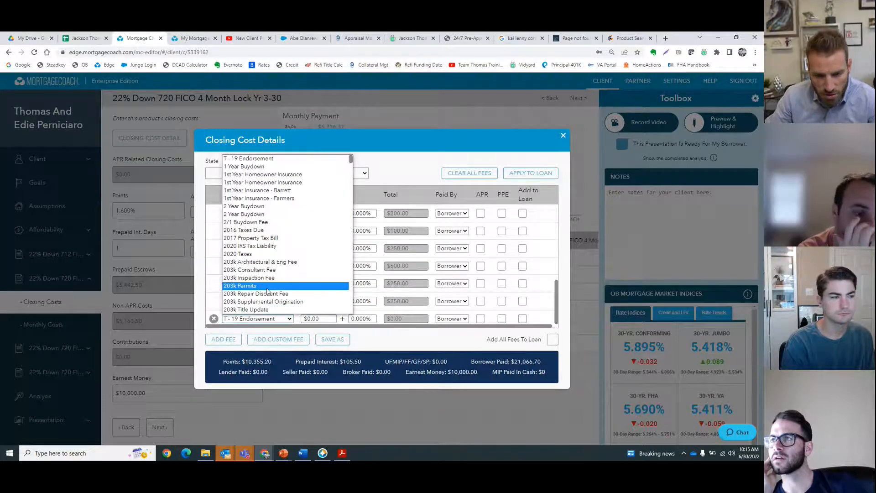
pyautogui.scroll(-15, 268, 291)
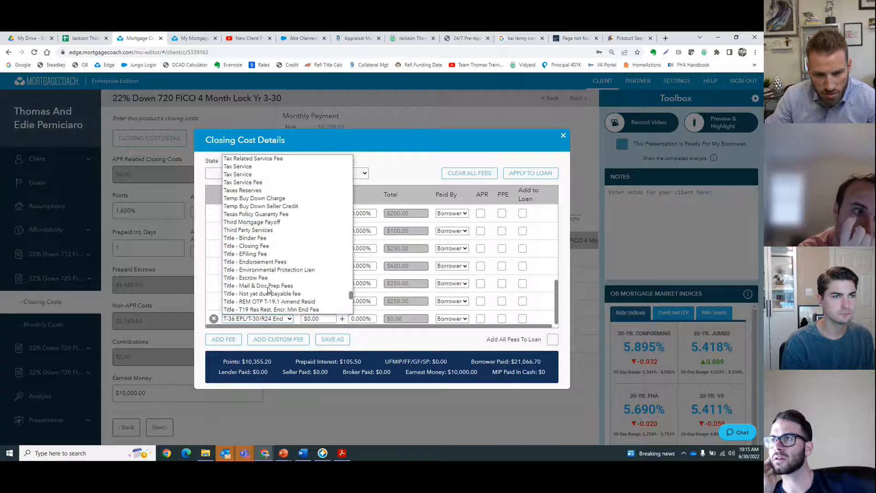
pyautogui.scroll(-3, 269, 290)
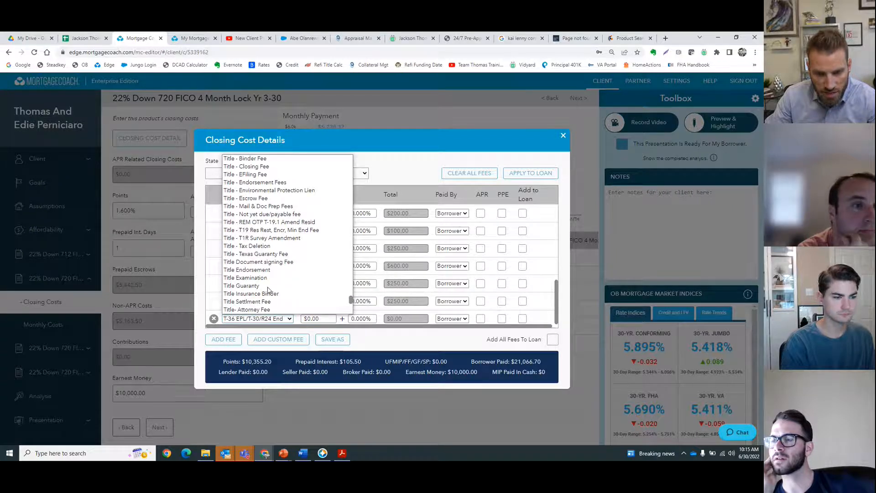
pyautogui.scroll(-3, 268, 291)
pyautogui.scroll(6, 269, 291)
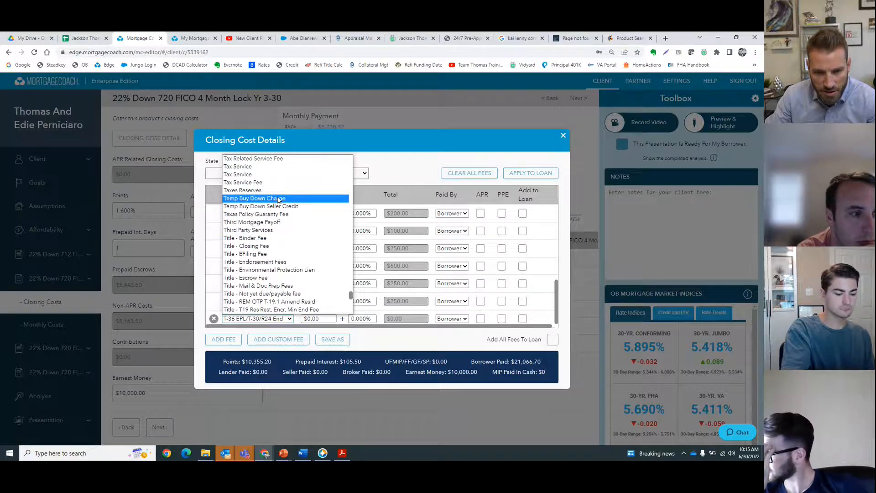
pyautogui.click(254, 198)
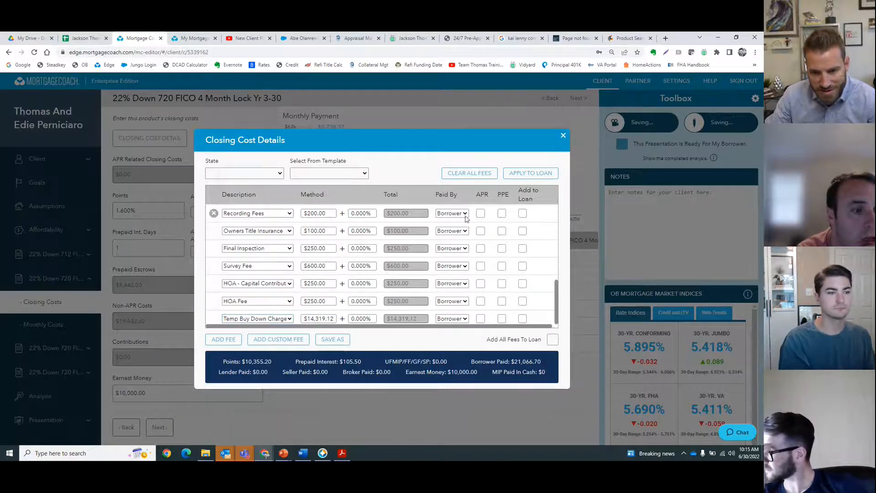
pyautogui.click(526, 176)
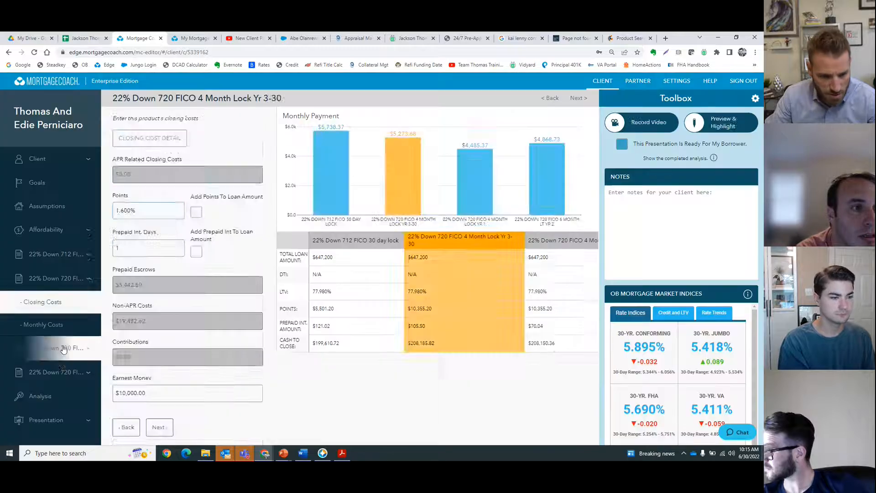
# Step: Review the updated summary comparison in the client's report
pyautogui.click(194, 39)
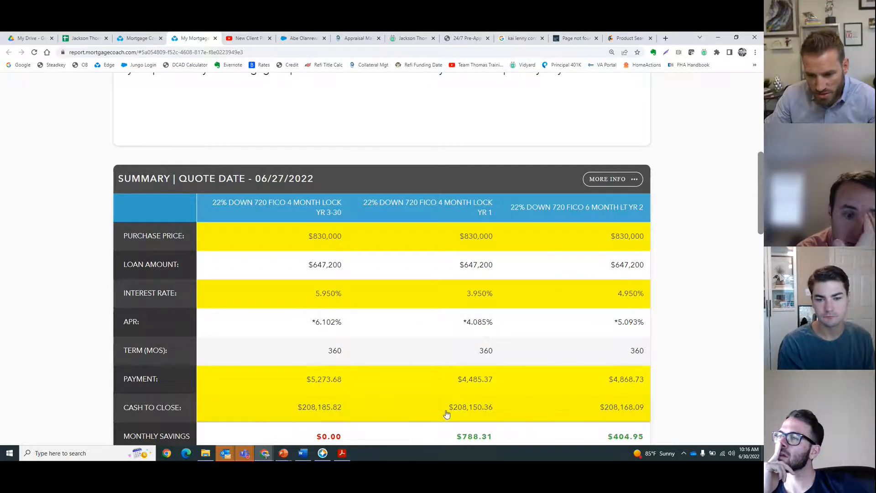
pyautogui.scroll(-2, 525, 397)
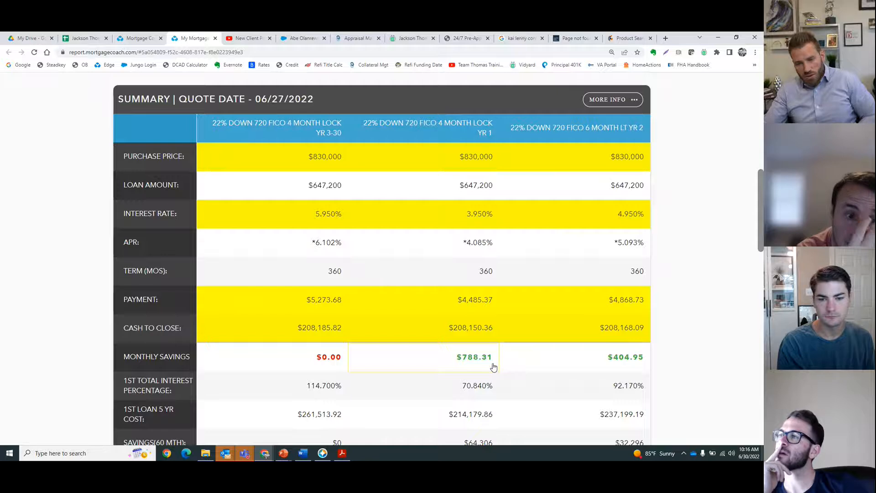
pyautogui.click(329, 454)
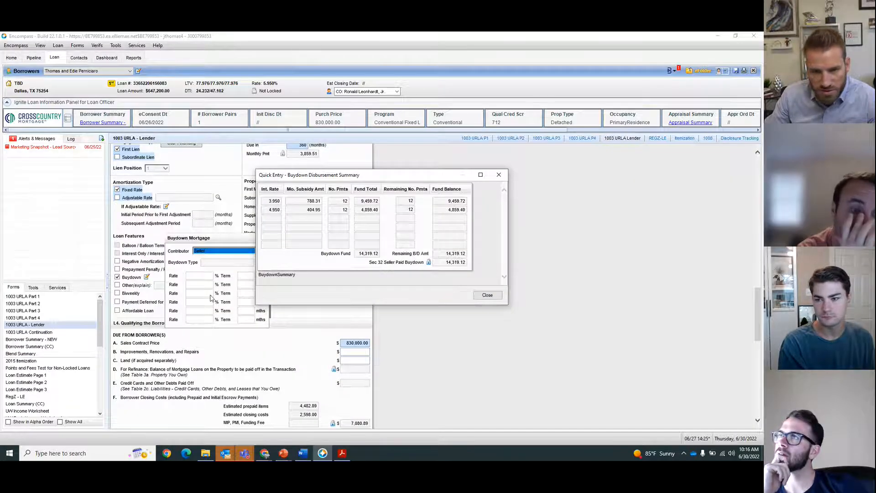
# Step: Use Calculator to divide 14319 by 647200, add 1.6, and separately add 2.2 and 1.6
pyautogui.click(9, 452)
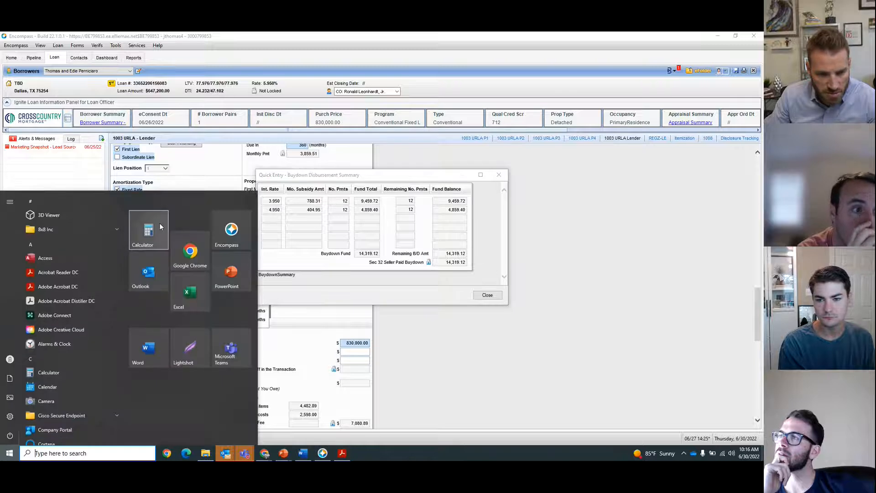
pyautogui.click(148, 228)
pyautogui.write('14')
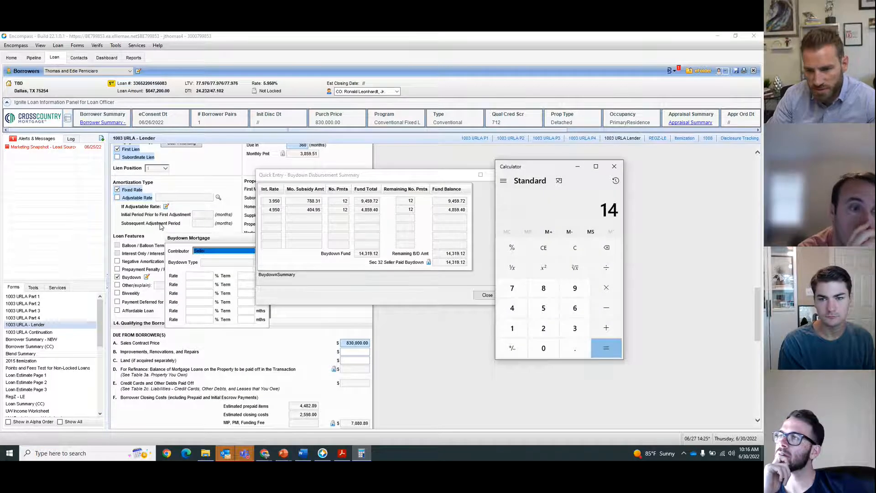
pyautogui.write('319/647200')
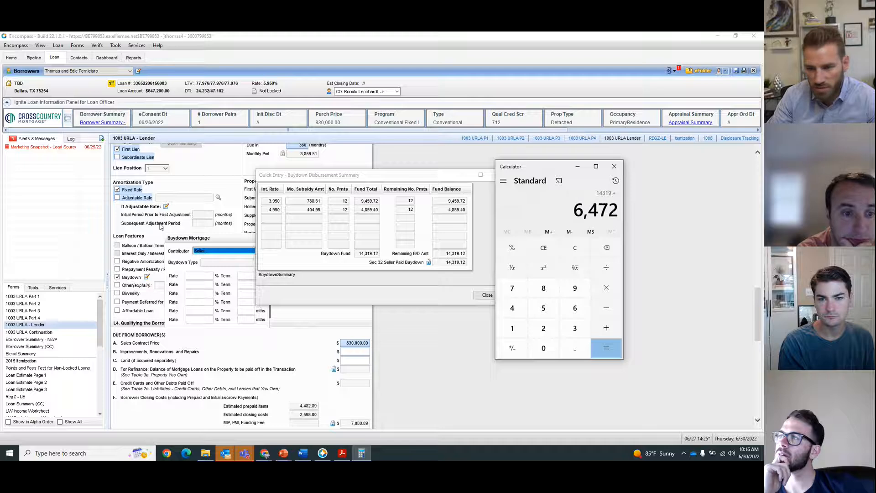
pyautogui.press('Return')
pyautogui.moveTo(545, 206); pyautogui.dragTo(499, 210)
pyautogui.write('+12')
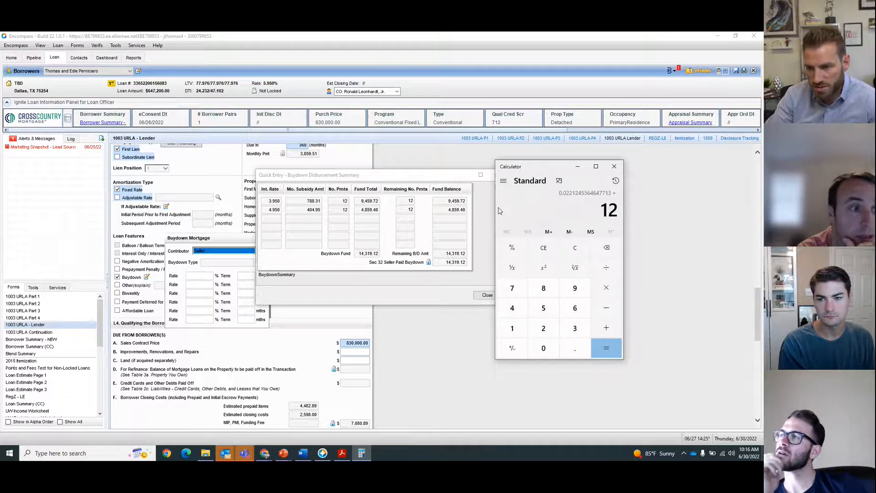
pyautogui.press('BackSpace')
pyautogui.write('.6')
pyautogui.press('Return')
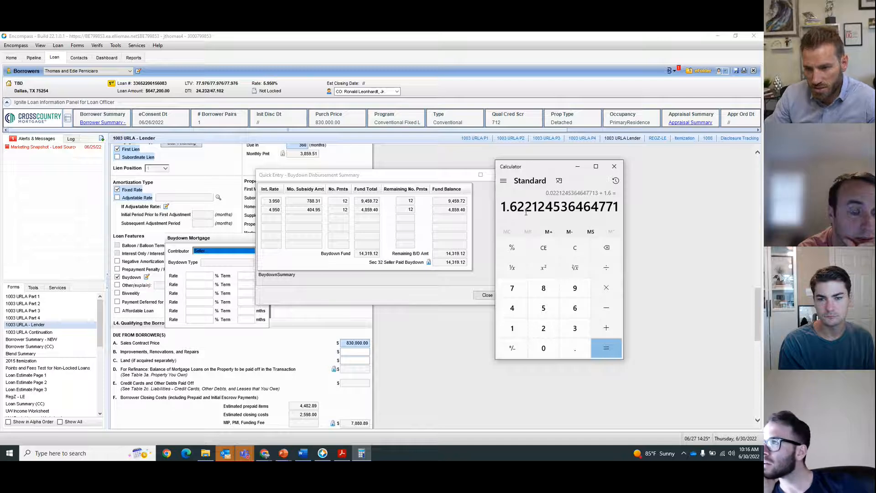
pyautogui.click(587, 251)
pyautogui.write('2.2 ')
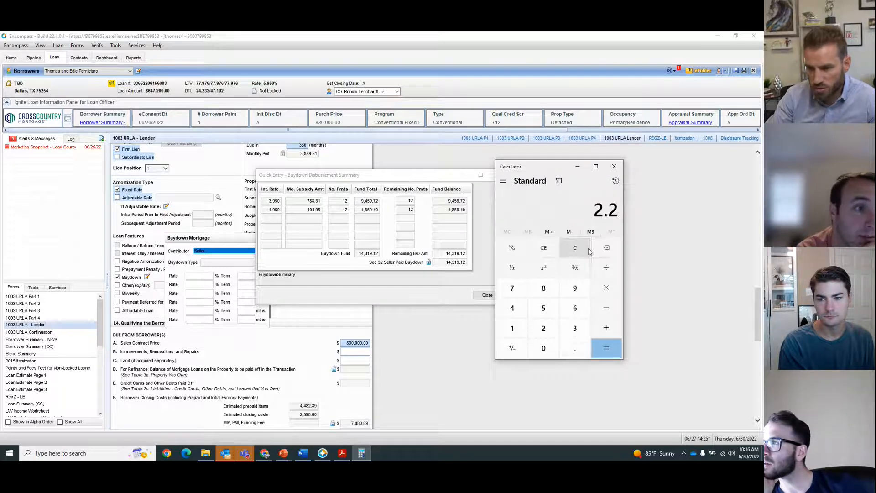
pyautogui.write('+ 1.6')
pyautogui.press('Return')
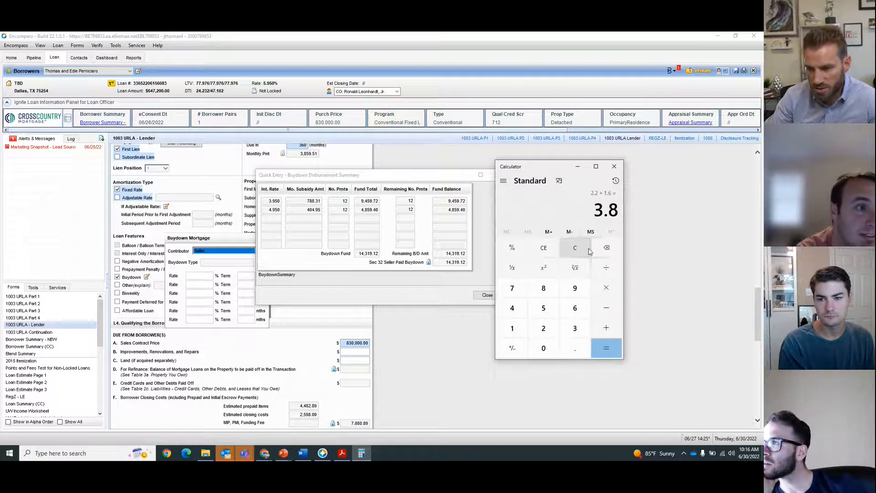
pyautogui.click(615, 166)
# Step: Close the buydown summary and select the 6.490 rate row in the pricing search results
pyautogui.click(496, 174)
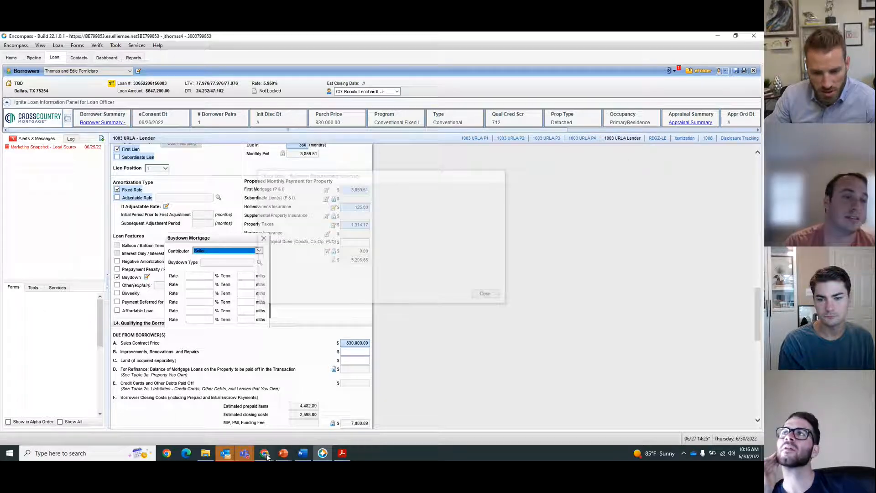
pyautogui.click(267, 455)
pyautogui.click(235, 427)
pyautogui.click(630, 39)
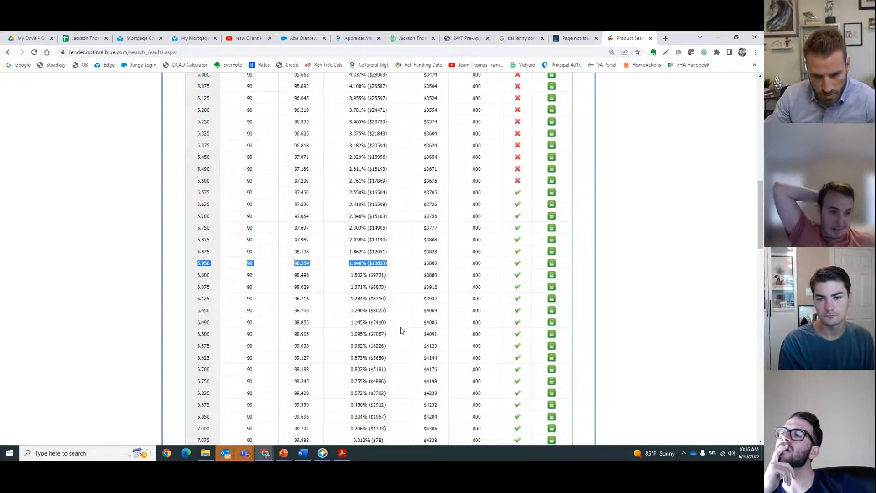
pyautogui.moveTo(401, 330); pyautogui.dragTo(191, 325)
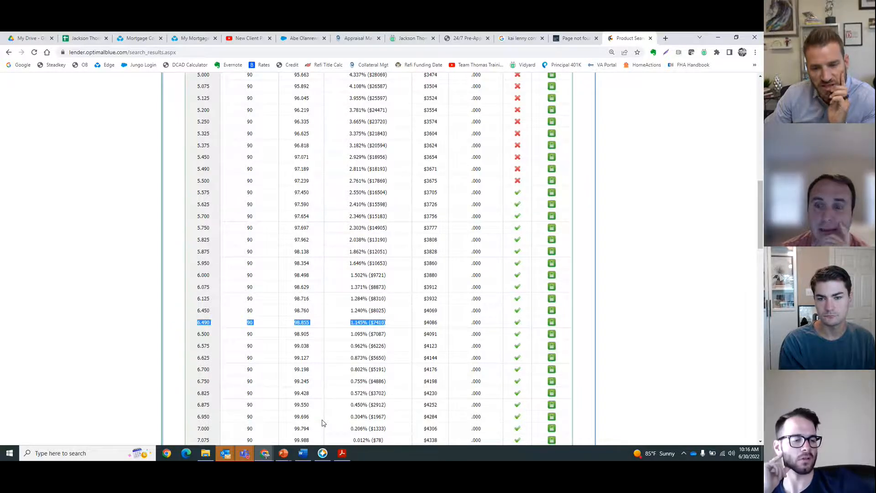
# Step: Set the interest rate of the 720 FICO 4 Month Lock Yr 3-30 product to 6.49%
pyautogui.click(142, 38)
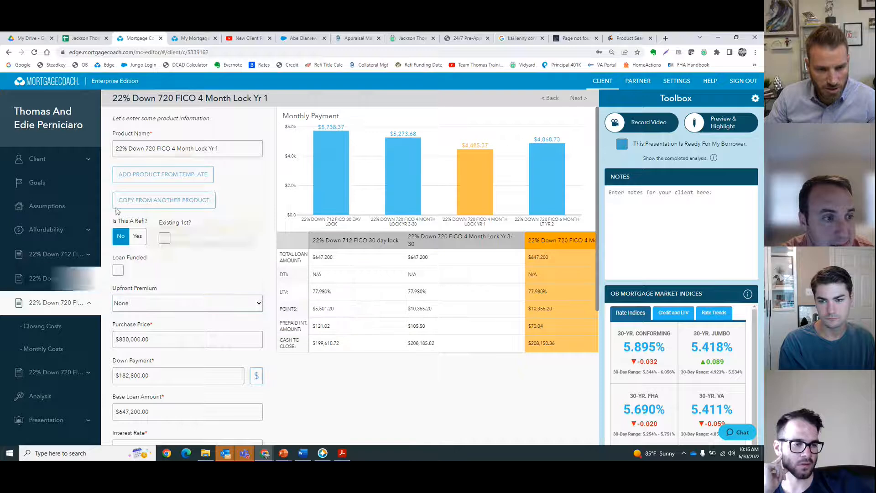
pyautogui.click(57, 272)
pyautogui.scroll(-4, 183, 360)
pyautogui.click(149, 282)
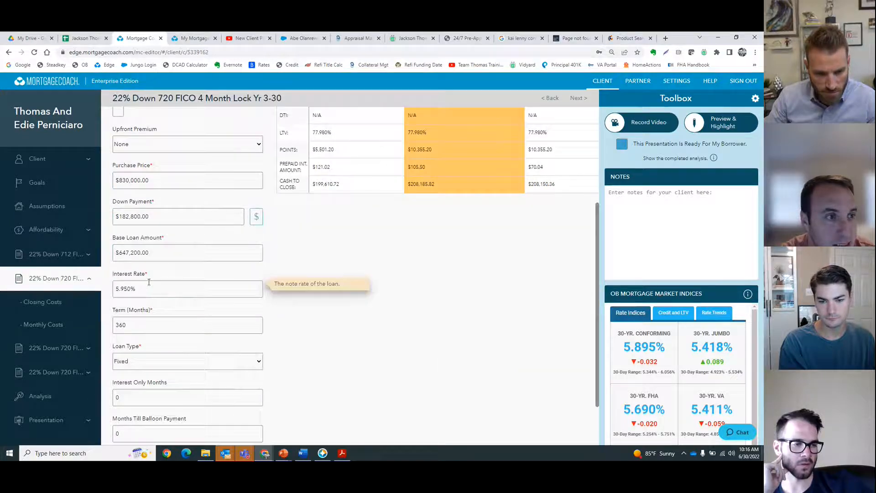
pyautogui.write('6')
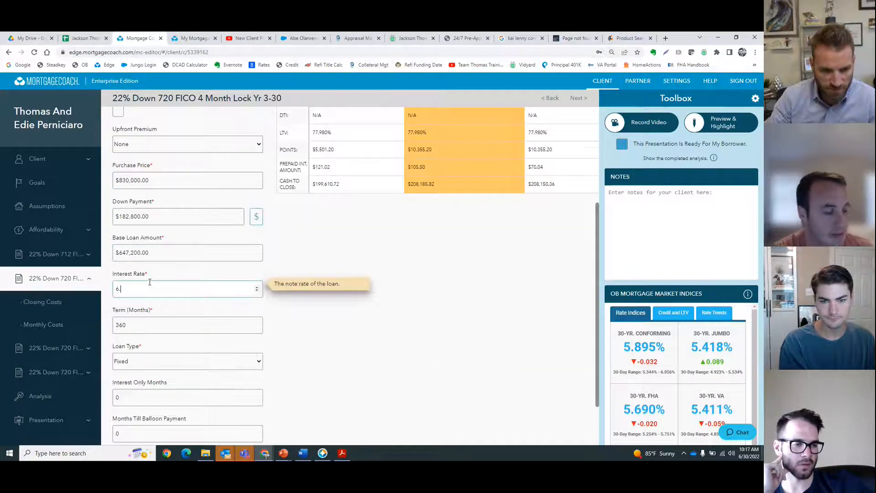
pyautogui.write('.49')
# Step: Set the interest rate of the 720 FICO 4 Month Lock Yr 1 product to 4.49%
pyautogui.click(57, 348)
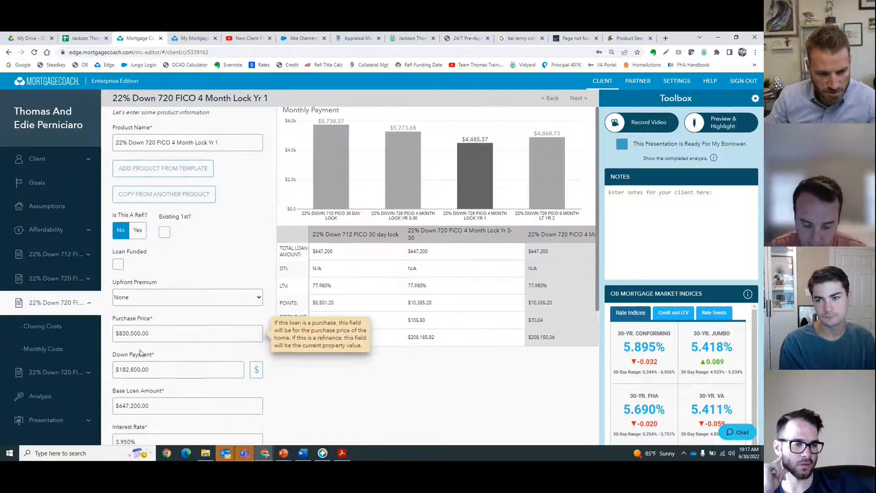
pyautogui.scroll(-3, 139, 339)
pyautogui.click(138, 324)
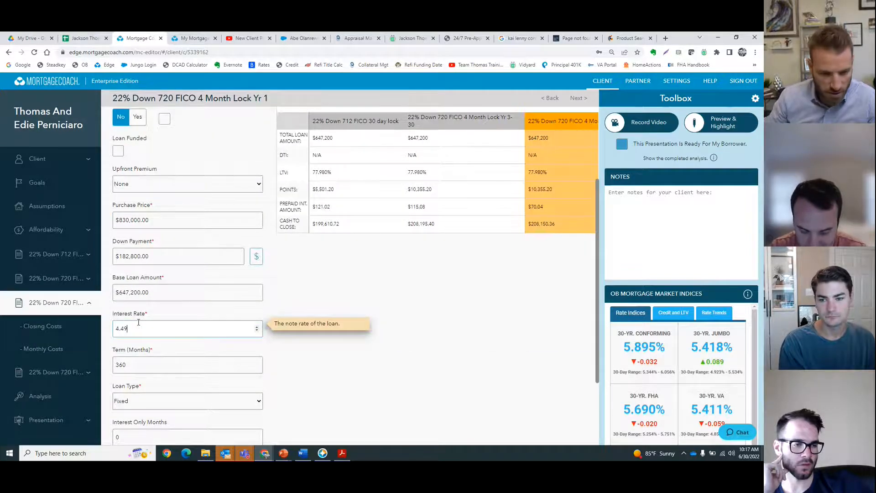
pyautogui.write('4.49')
# Step: Set the interest rate of the 720 FICO 6 Month LT Yr 2 product to 5.49%
pyautogui.click(55, 372)
pyautogui.scroll(-5, 137, 322)
pyautogui.click(137, 250)
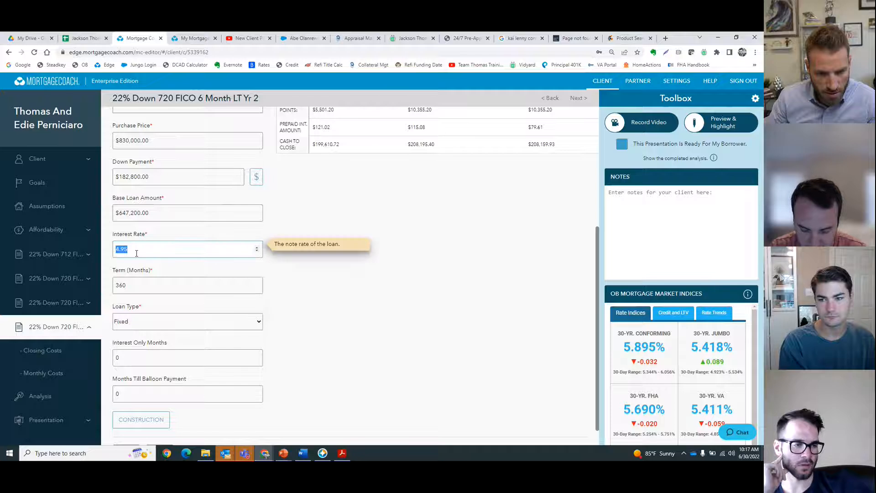
pyautogui.click(27, 303)
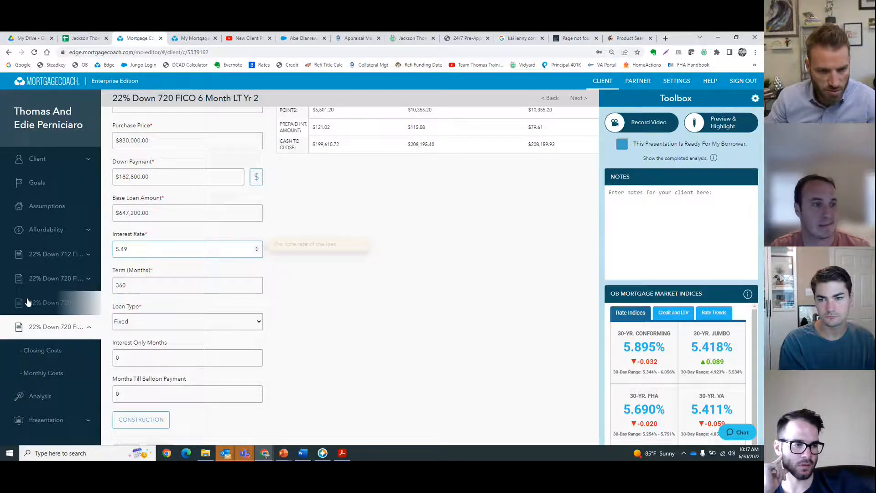
# Step: Compare the updated rates, payments and monthly savings in the client report and the product's monthly costs
pyautogui.click(202, 38)
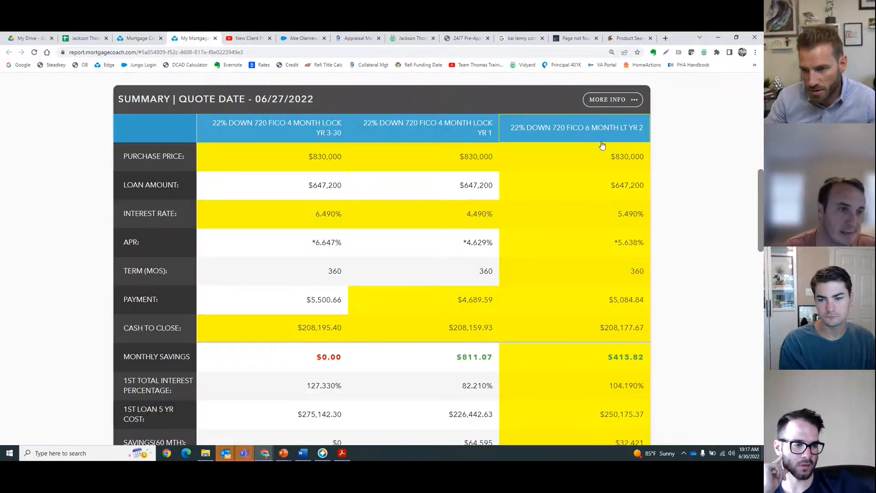
pyautogui.click(602, 139)
pyautogui.click(602, 140)
pyautogui.click(602, 140)
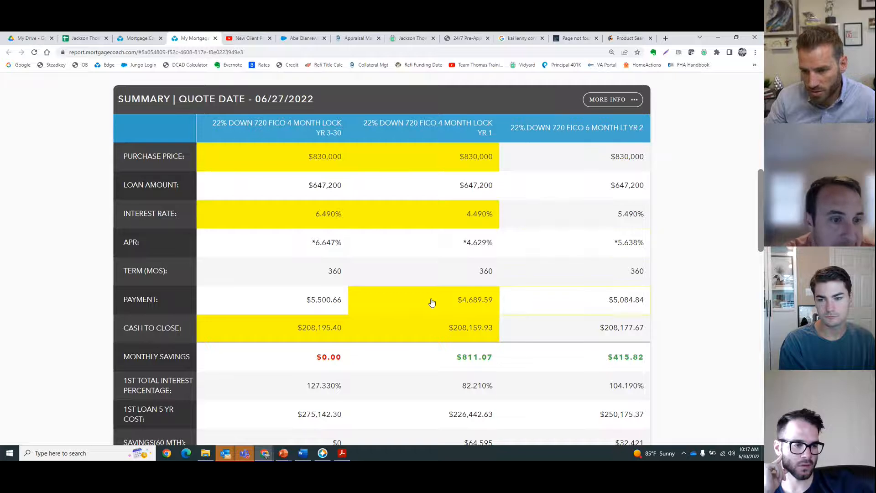
pyautogui.click(136, 38)
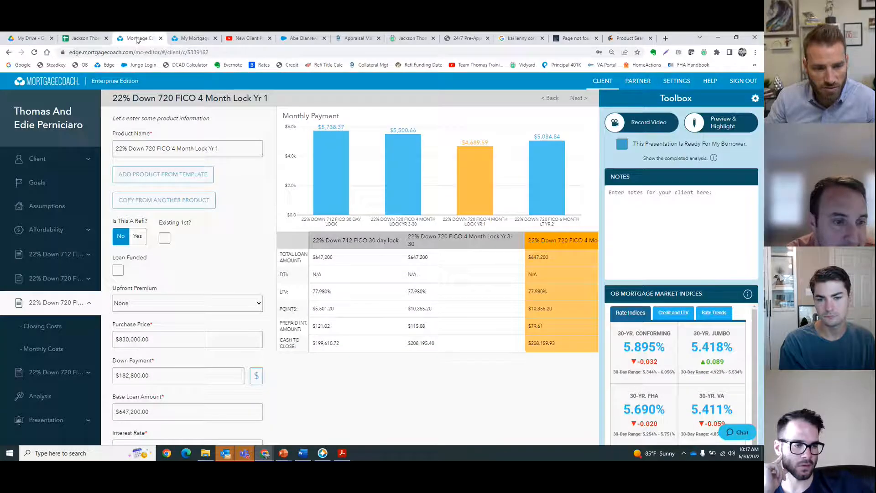
pyautogui.click(54, 349)
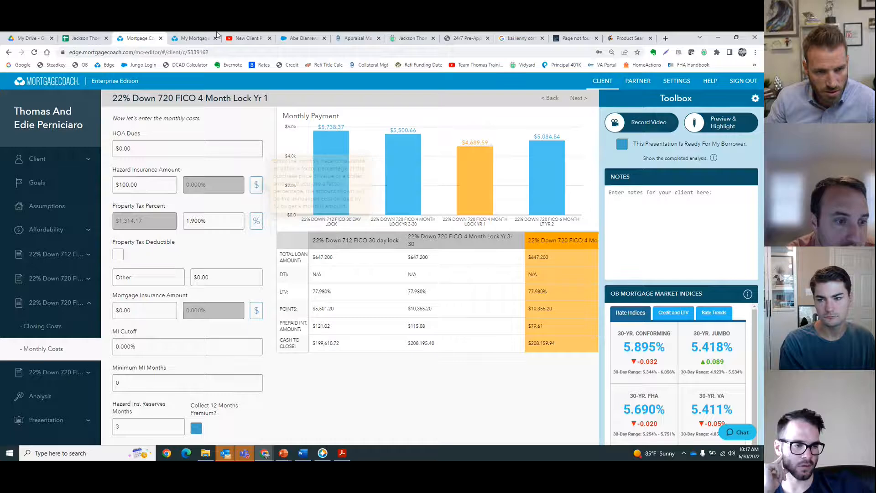
pyautogui.click(194, 38)
pyautogui.click(346, 310)
pyautogui.click(626, 302)
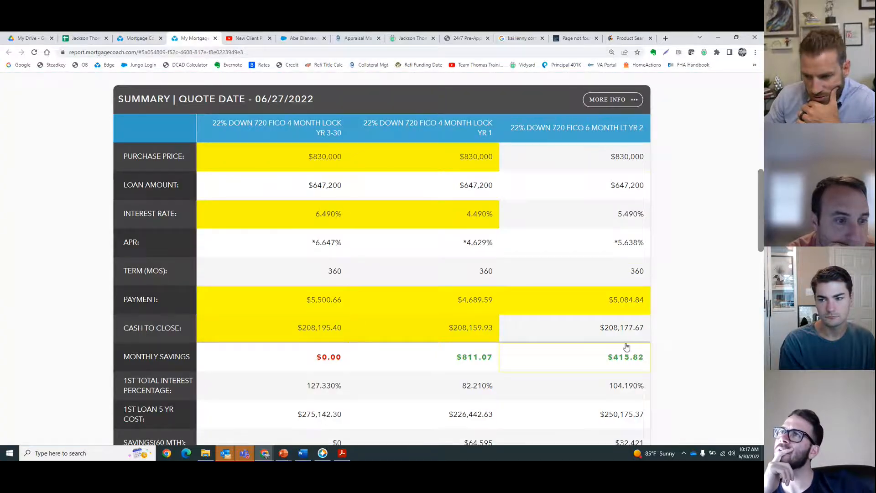
# Step: Highlight the cash to close, interest rate and purchase price rows in the quote summary table
pyautogui.click(629, 327)
pyautogui.click(624, 212)
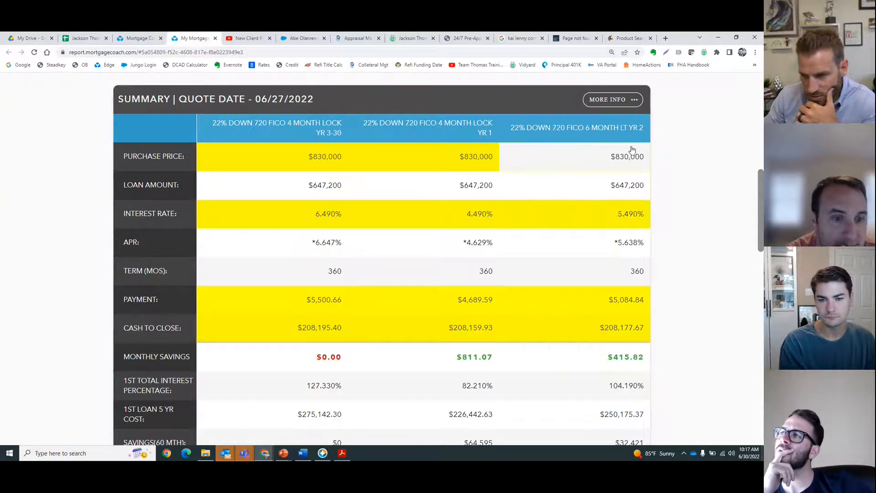
pyautogui.click(631, 151)
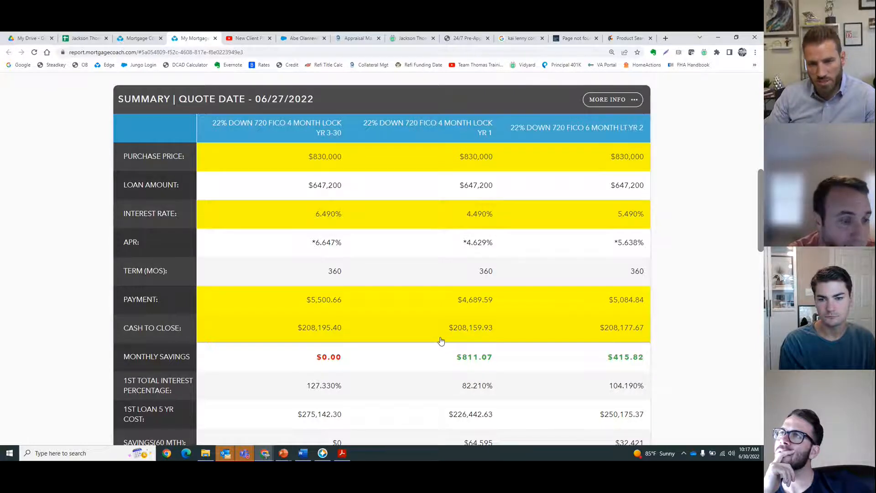
pyautogui.scroll(1, 441, 341)
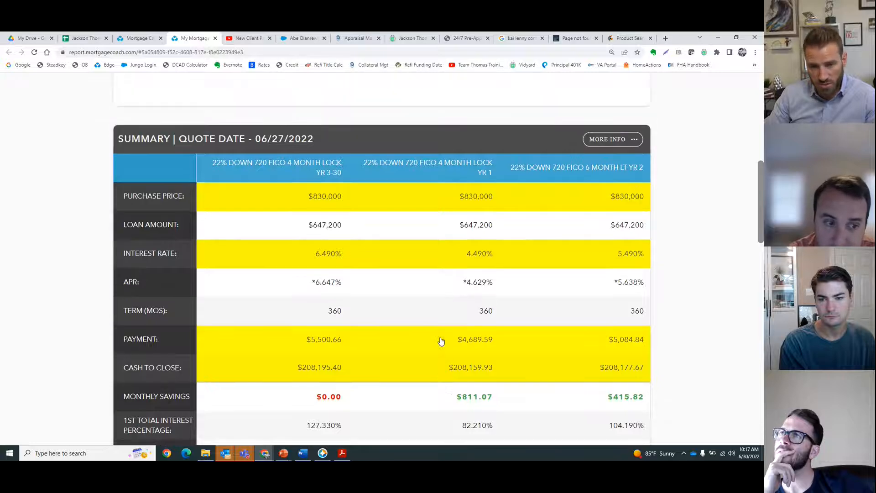
pyautogui.click(317, 230)
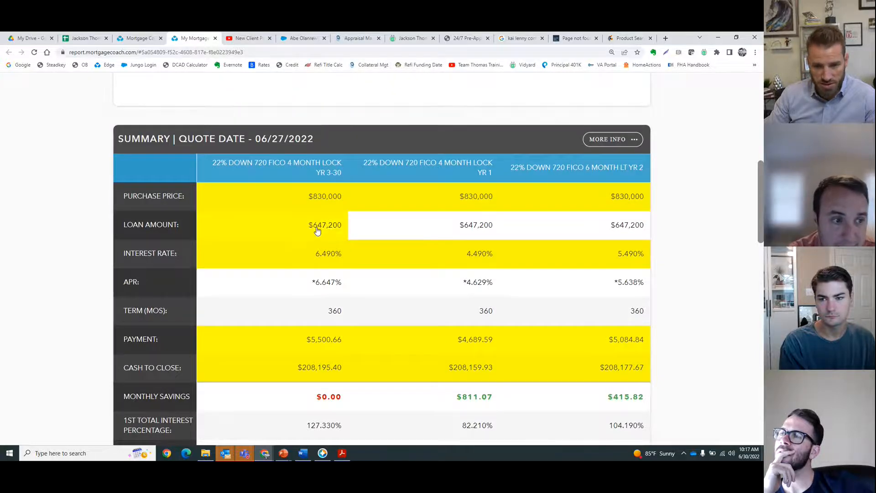
pyautogui.click(317, 230)
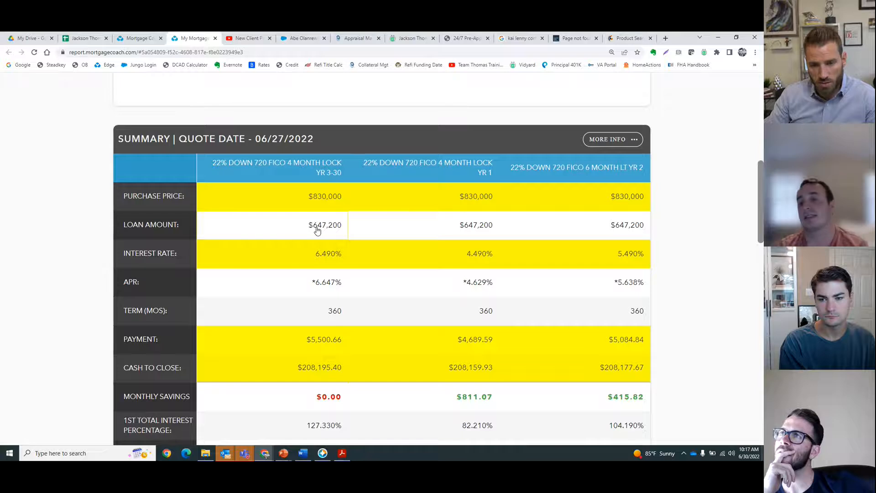
pyautogui.doubleClick(479, 203)
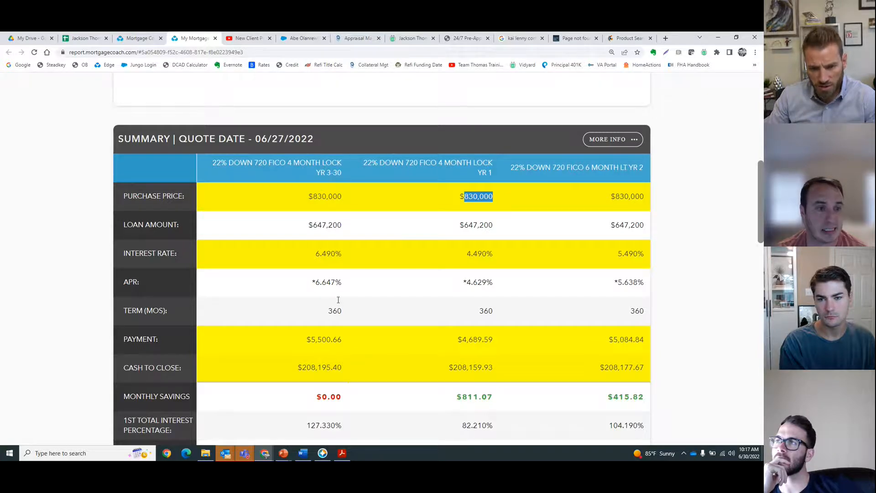
pyautogui.doubleClick(321, 339)
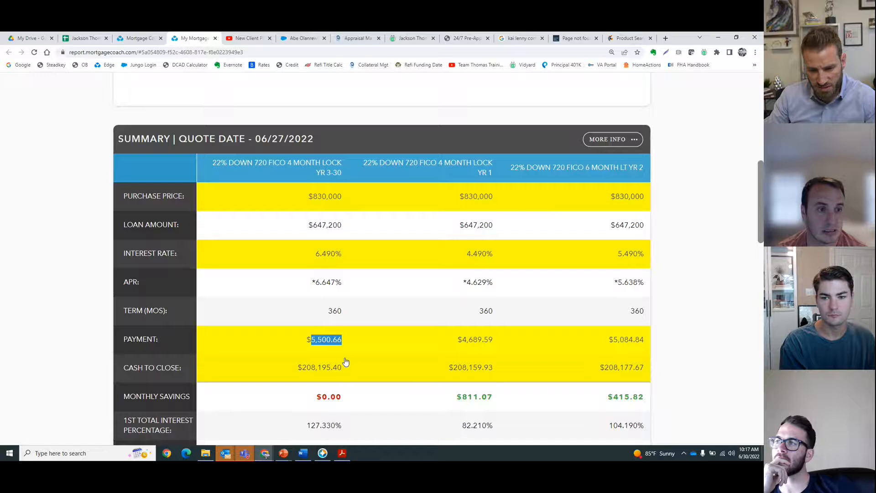
pyautogui.doubleClick(465, 342)
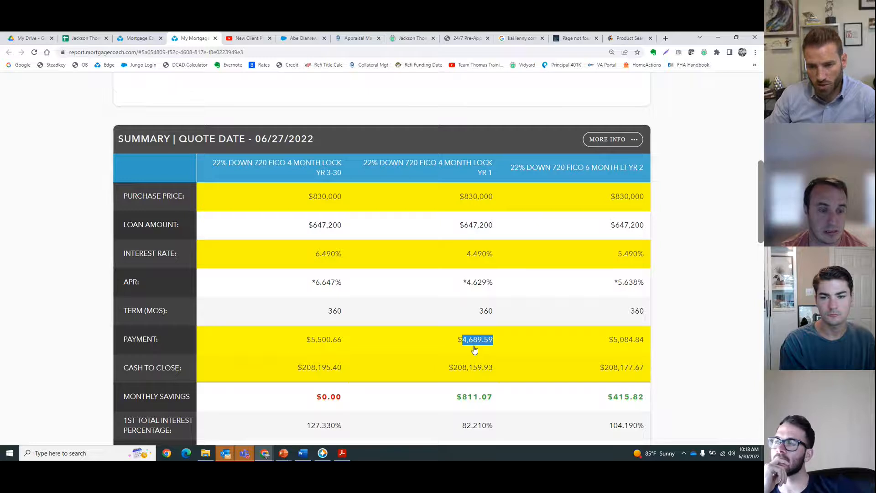
pyautogui.click(341, 453)
pyautogui.scroll(2, 371, 327)
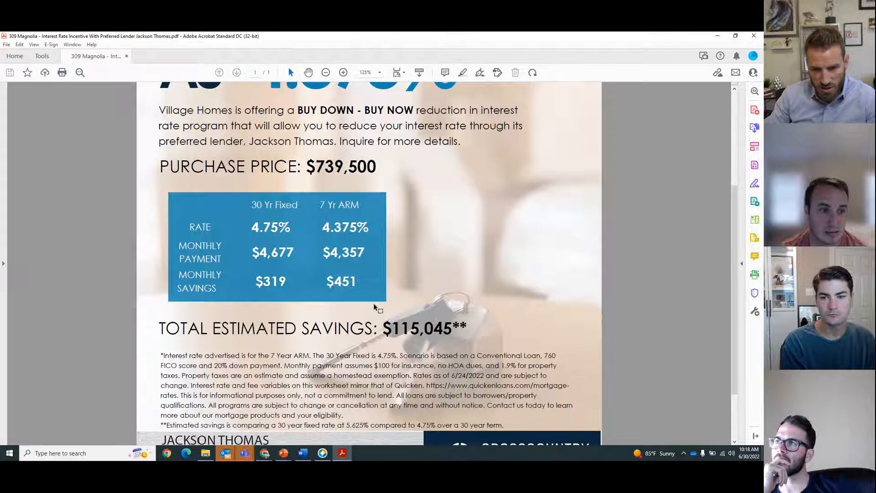
pyautogui.scroll(-2, 374, 304)
pyautogui.click(717, 35)
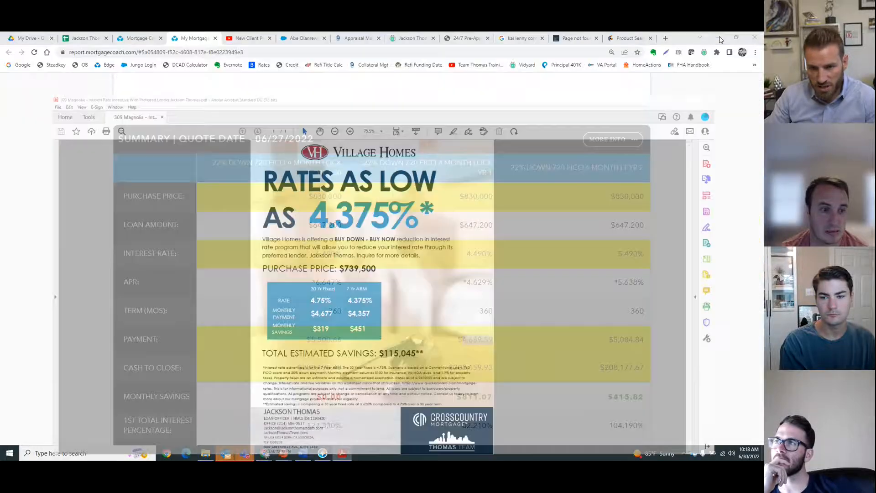
pyautogui.click(178, 433)
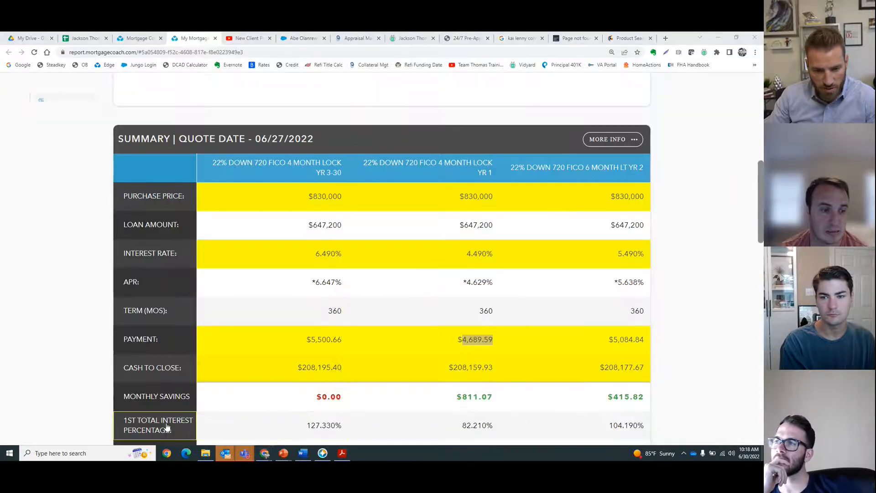
pyautogui.scroll(-2, 48, 323)
pyautogui.click(38, 299)
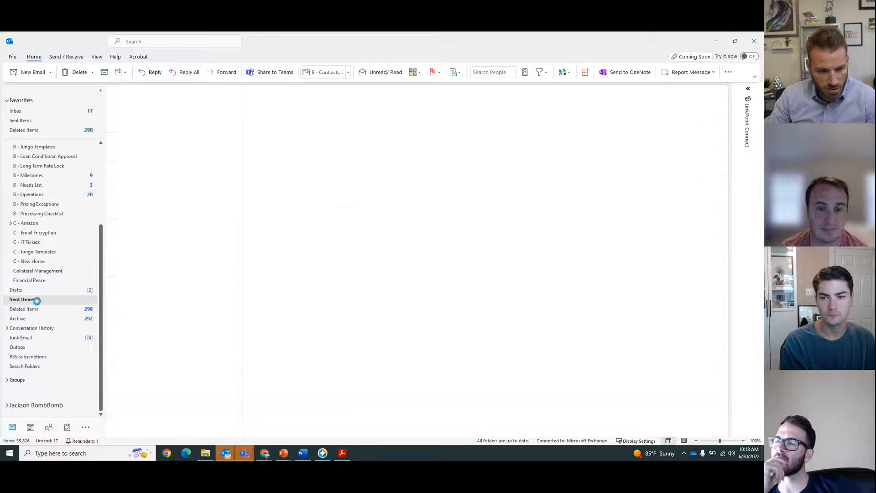
pyautogui.click(174, 42)
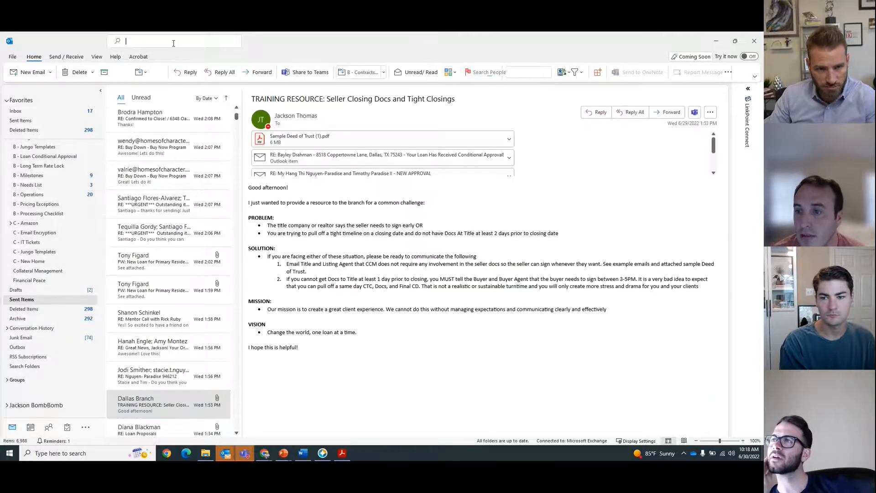
pyautogui.write('janet ')
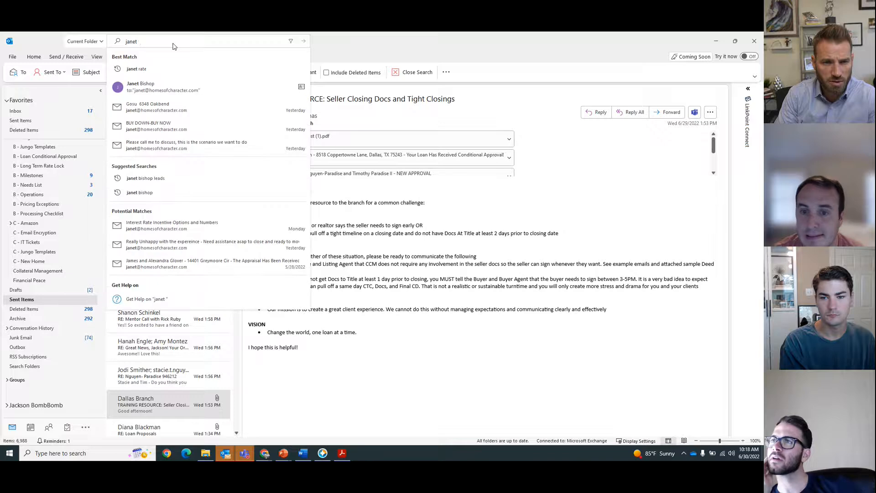
pyautogui.write('flyer')
pyautogui.press('Return')
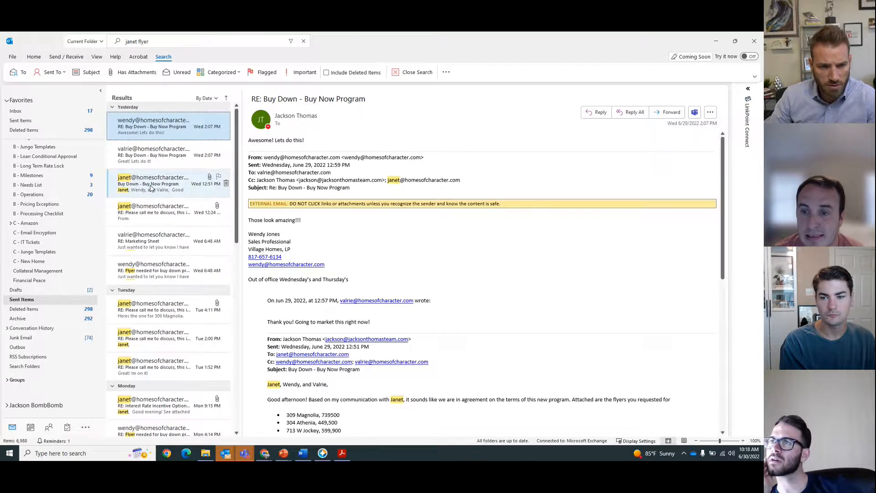
pyautogui.scroll(-2, 151, 188)
pyautogui.click(164, 214)
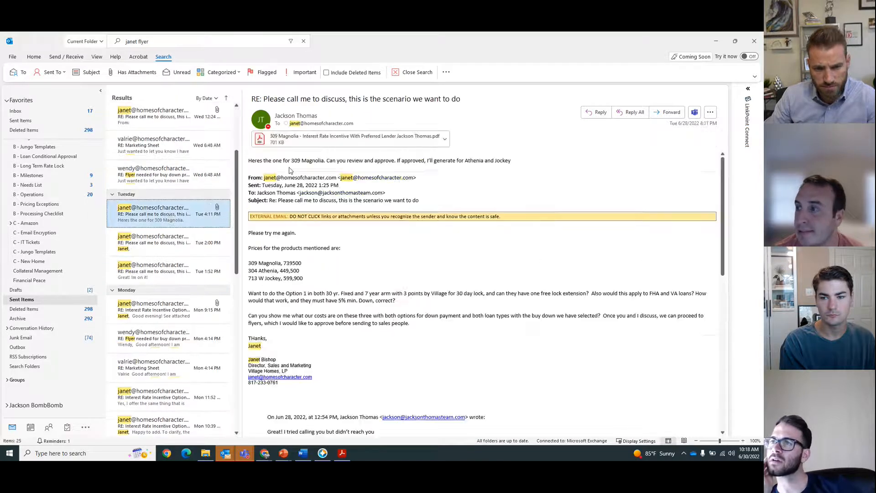
pyautogui.click(308, 145)
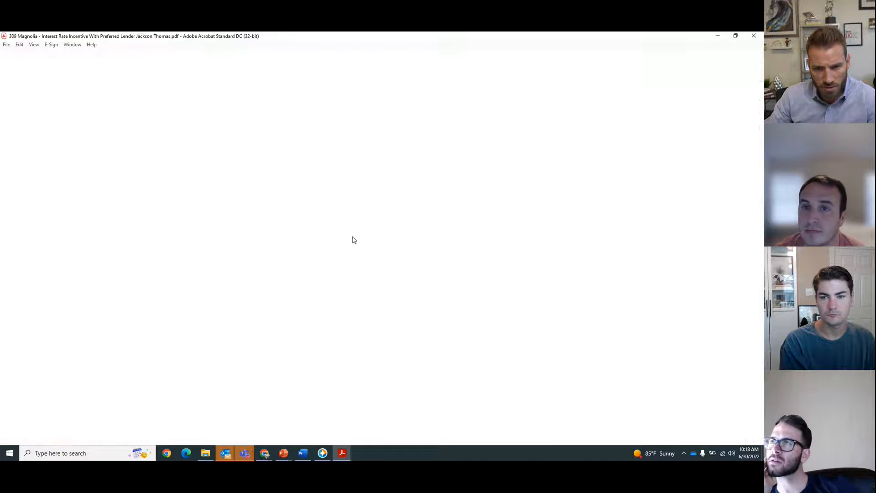
pyautogui.scroll(-3, 362, 274)
pyautogui.keyDown('ctrl'); pyautogui.scroll(-3, 363, 283); pyautogui.keyUp('ctrl')
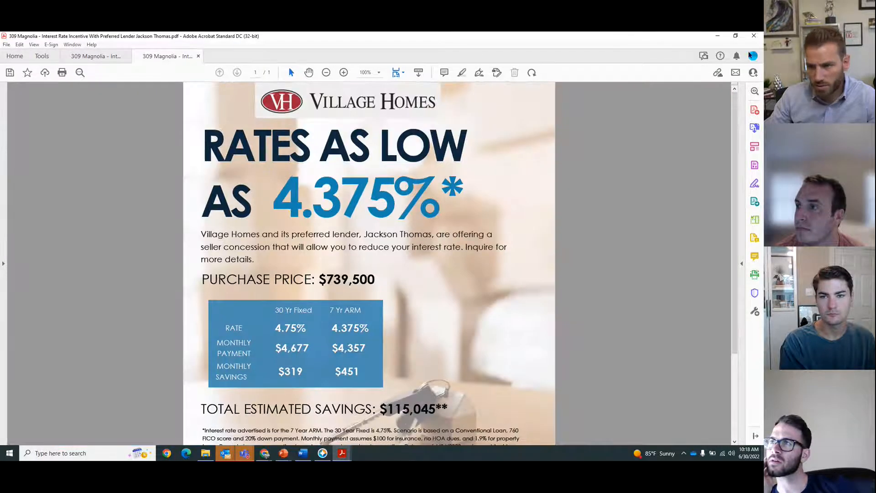
pyautogui.click(718, 37)
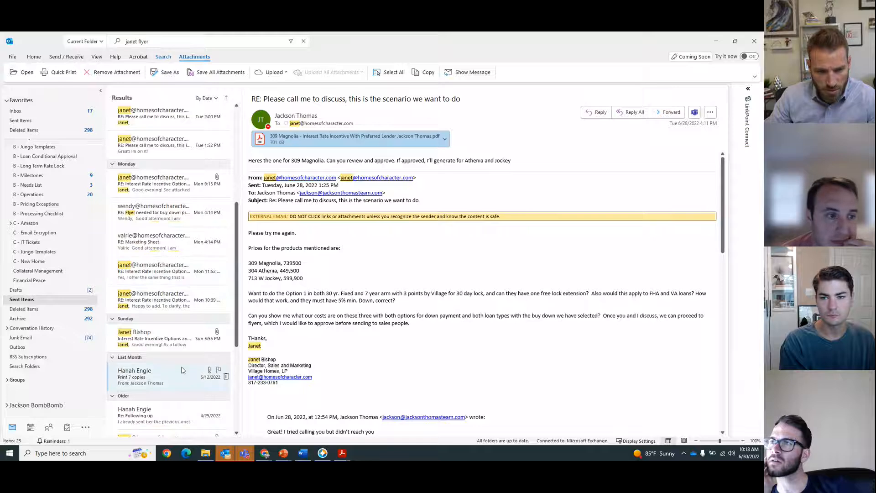
# Step: Open the Interest Rate Incentive Options email's Village Homes flyer PDF and review its 2-1 buydown rate table
pyautogui.click(176, 340)
pyautogui.doubleClick(494, 141)
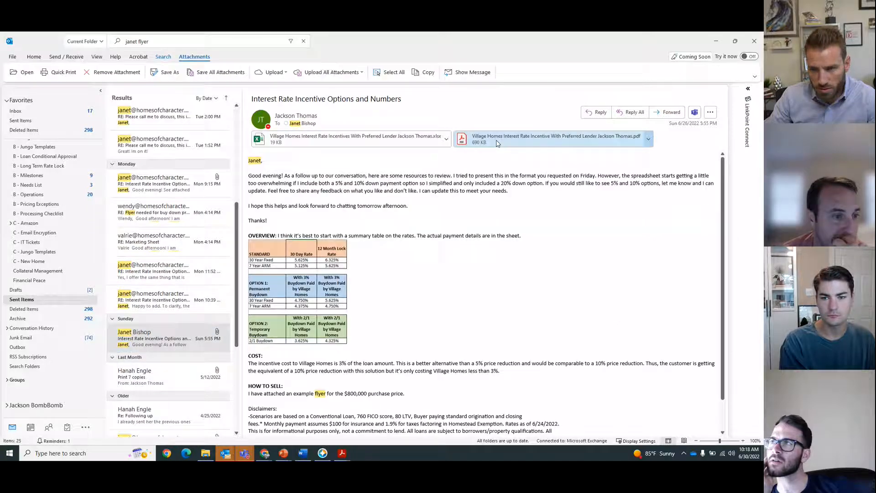
pyautogui.keyDown('ctrl'); pyautogui.scroll(-3, 494, 146); pyautogui.keyUp('ctrl')
pyautogui.scroll(-2, 390, 301)
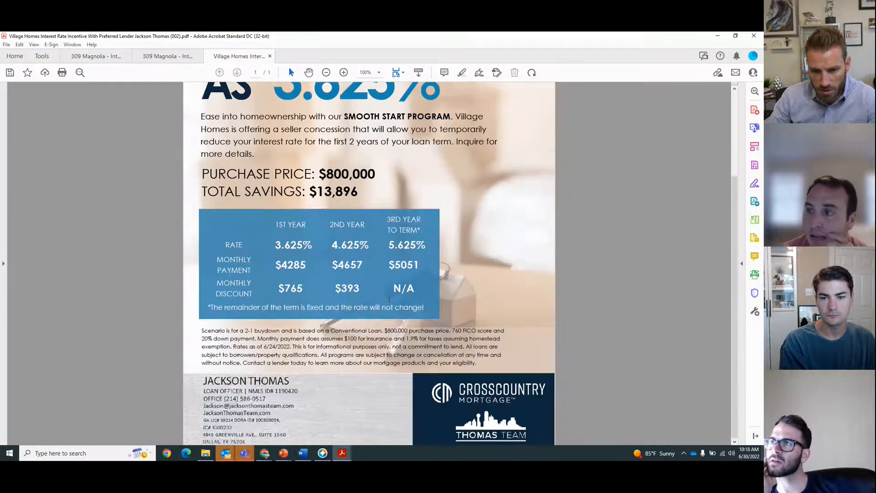
pyautogui.keyDown('ctrl'); pyautogui.scroll(3, 390, 301); pyautogui.keyUp('ctrl')
pyautogui.keyDown('ctrl'); pyautogui.scroll(3, 390, 302); pyautogui.keyUp('ctrl')
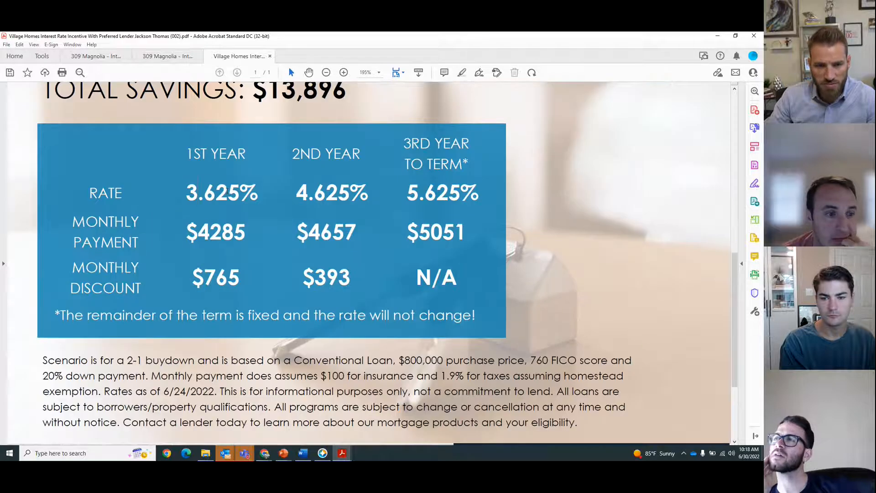
pyautogui.doubleClick(434, 195)
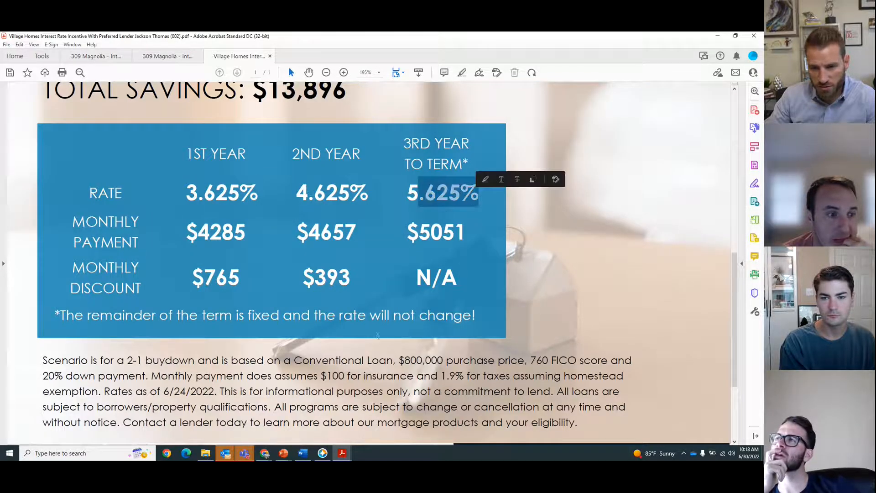
pyautogui.moveTo(86, 314); pyautogui.dragTo(426, 314)
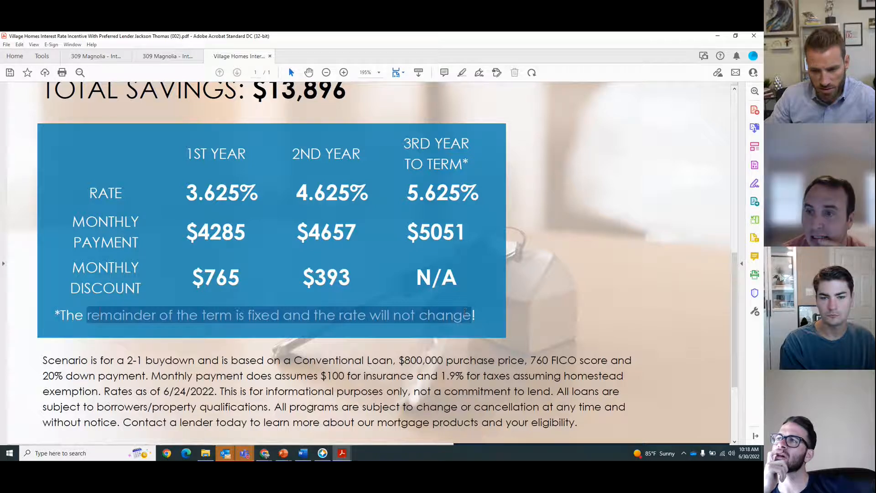
pyautogui.click(718, 36)
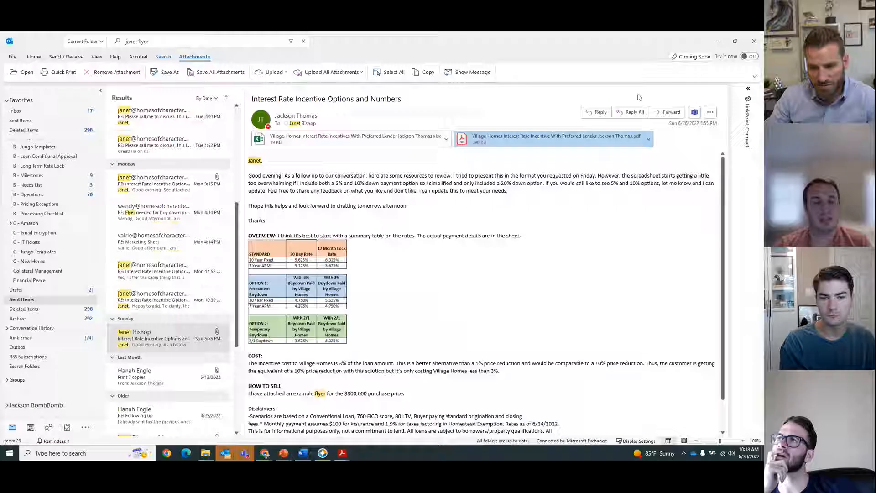
pyautogui.click(715, 41)
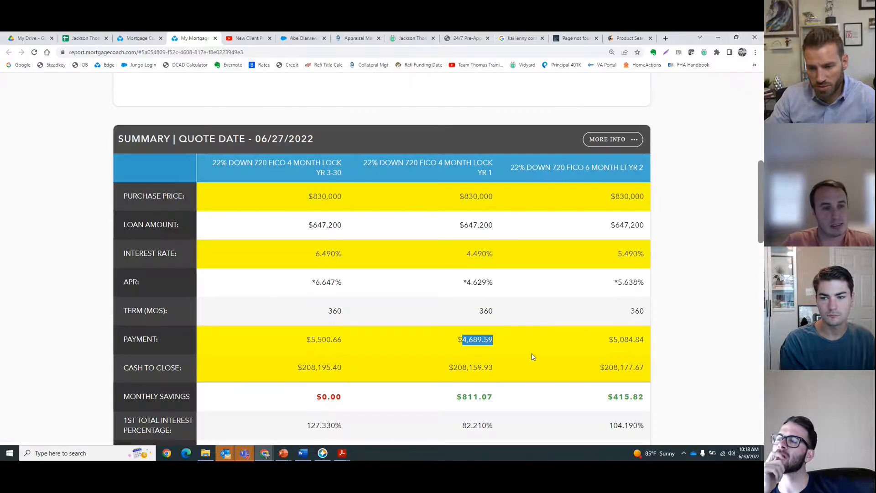
pyautogui.click(676, 314)
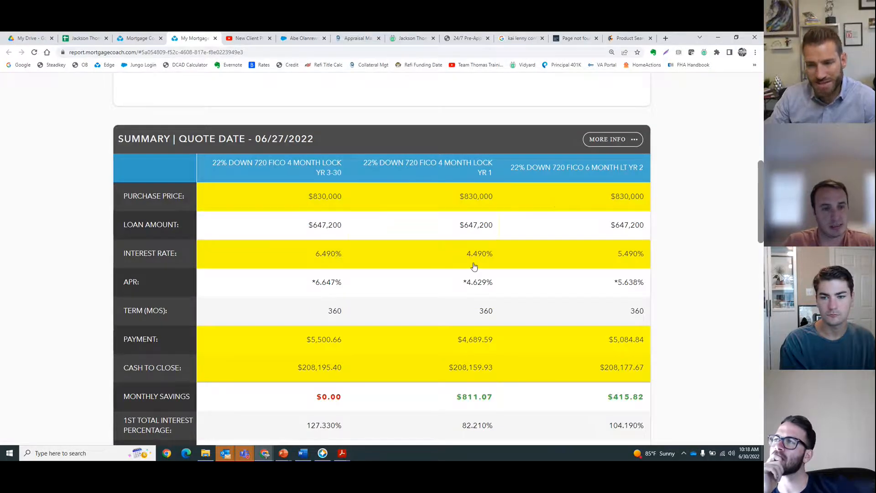